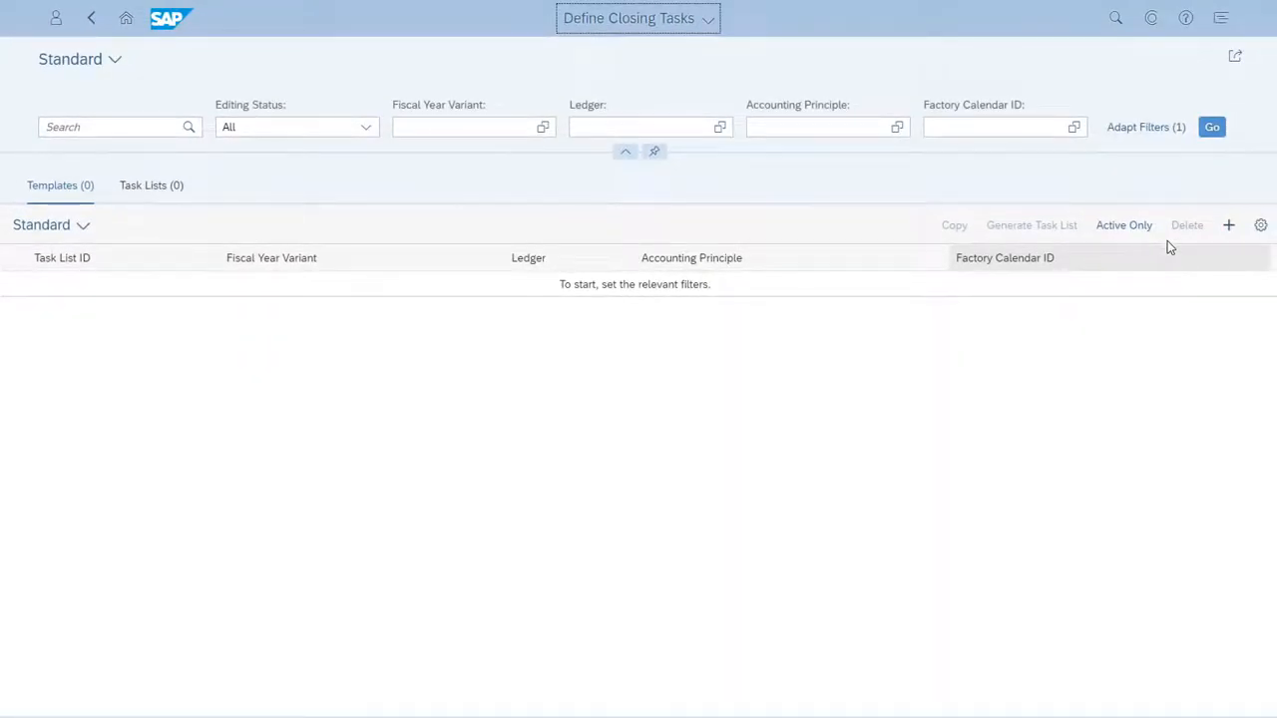
Create a new closing task list template with the default description "Local Close" and task list ID LCLOSE
click(1227, 228)
click(678, 168)
text(Loc)
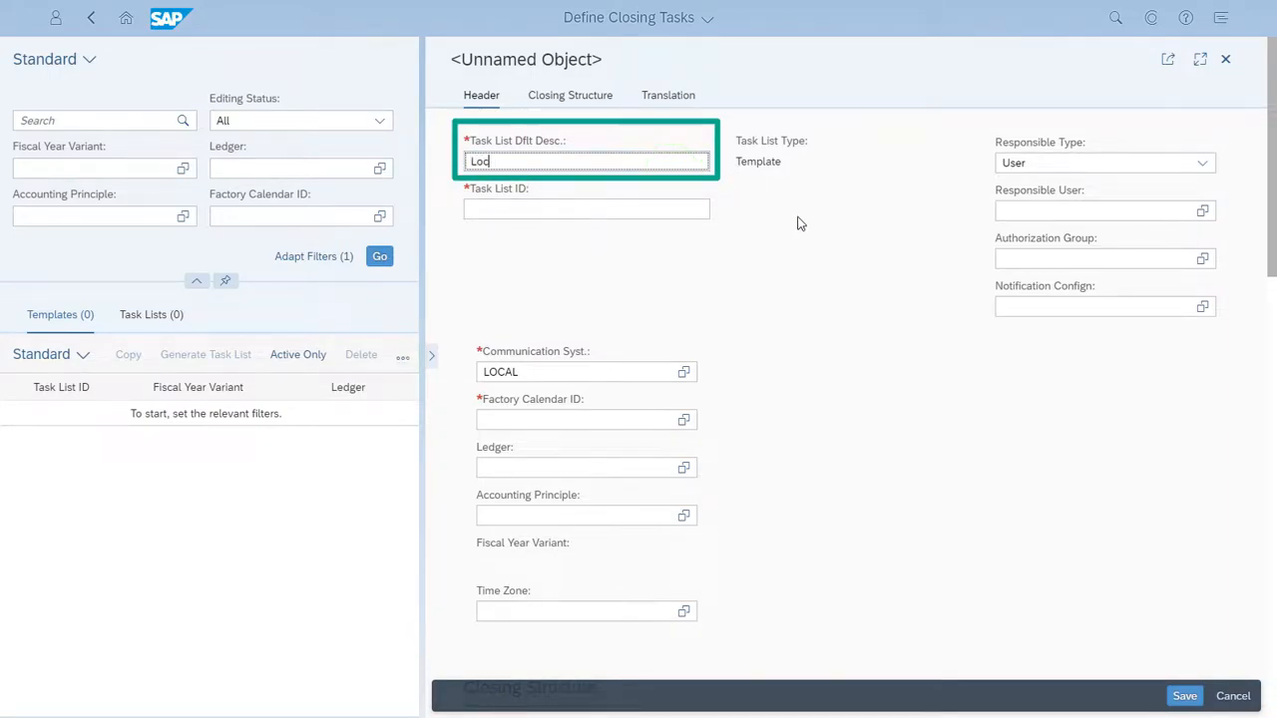
text(al Close)
click(682, 208)
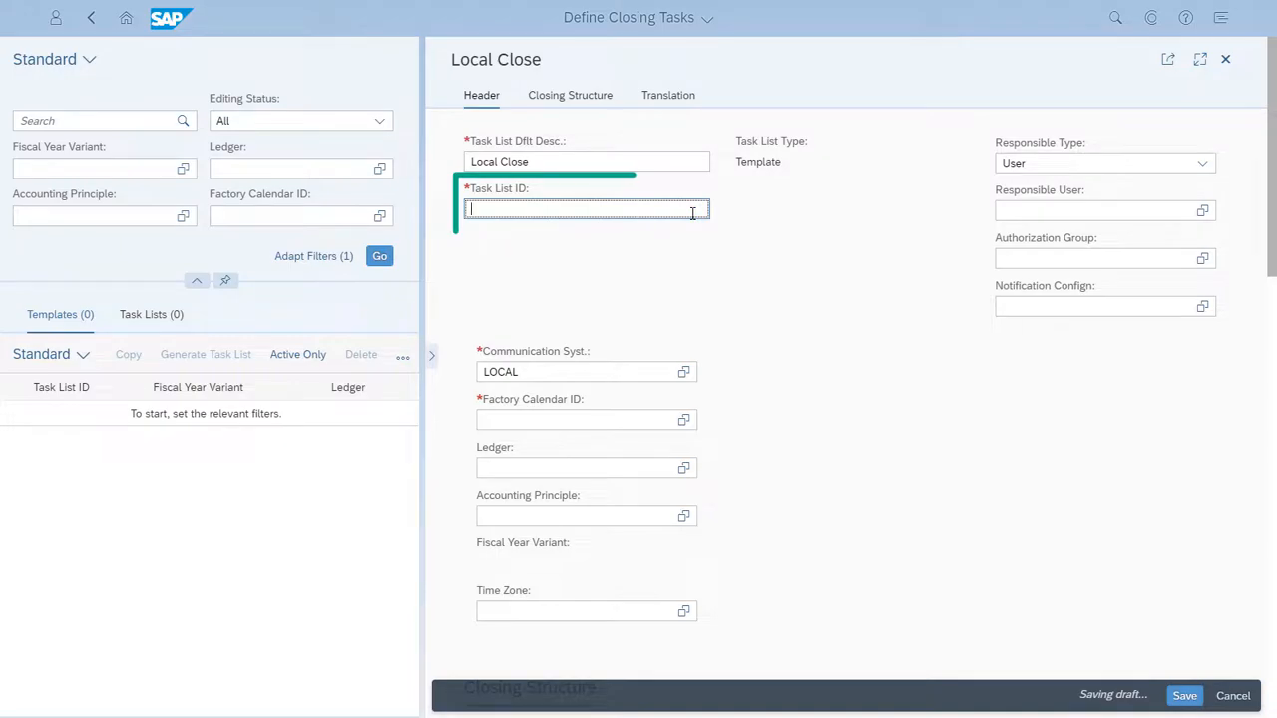
text(LCLOSE)
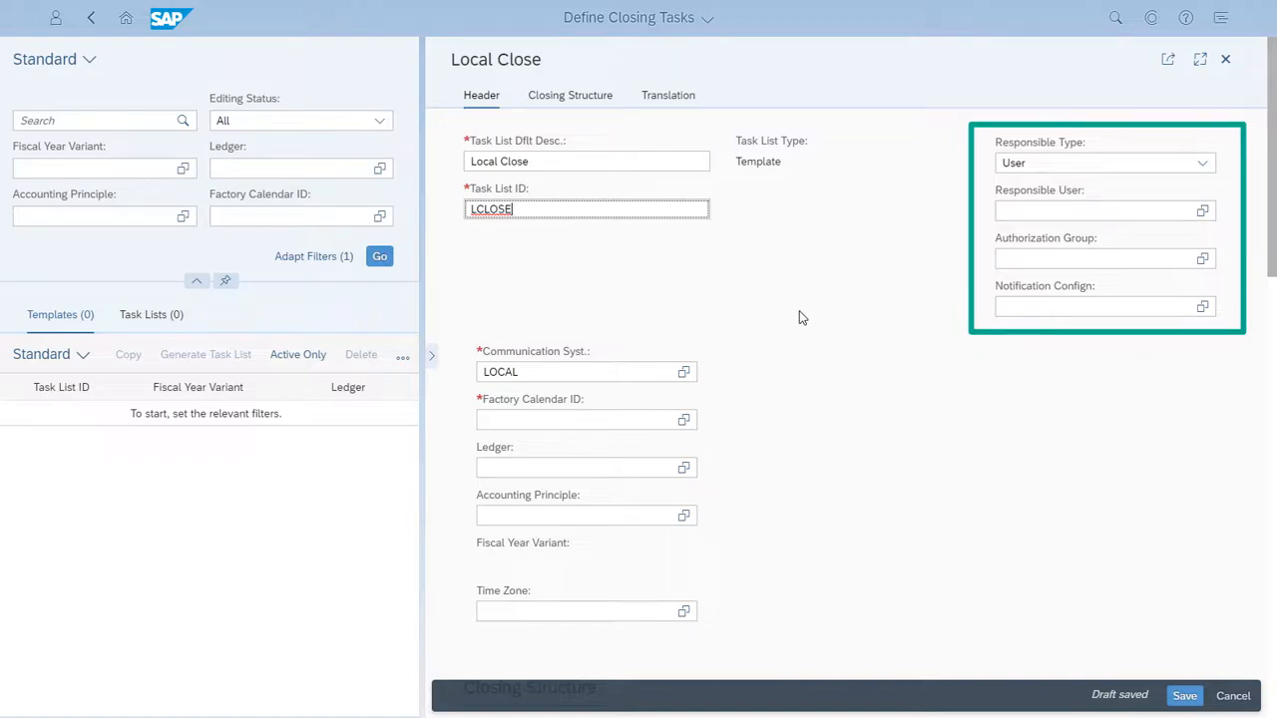
Set the template's factory calendar ID to 01, Germany (Standard), from the LOCAL communication system
click(685, 421)
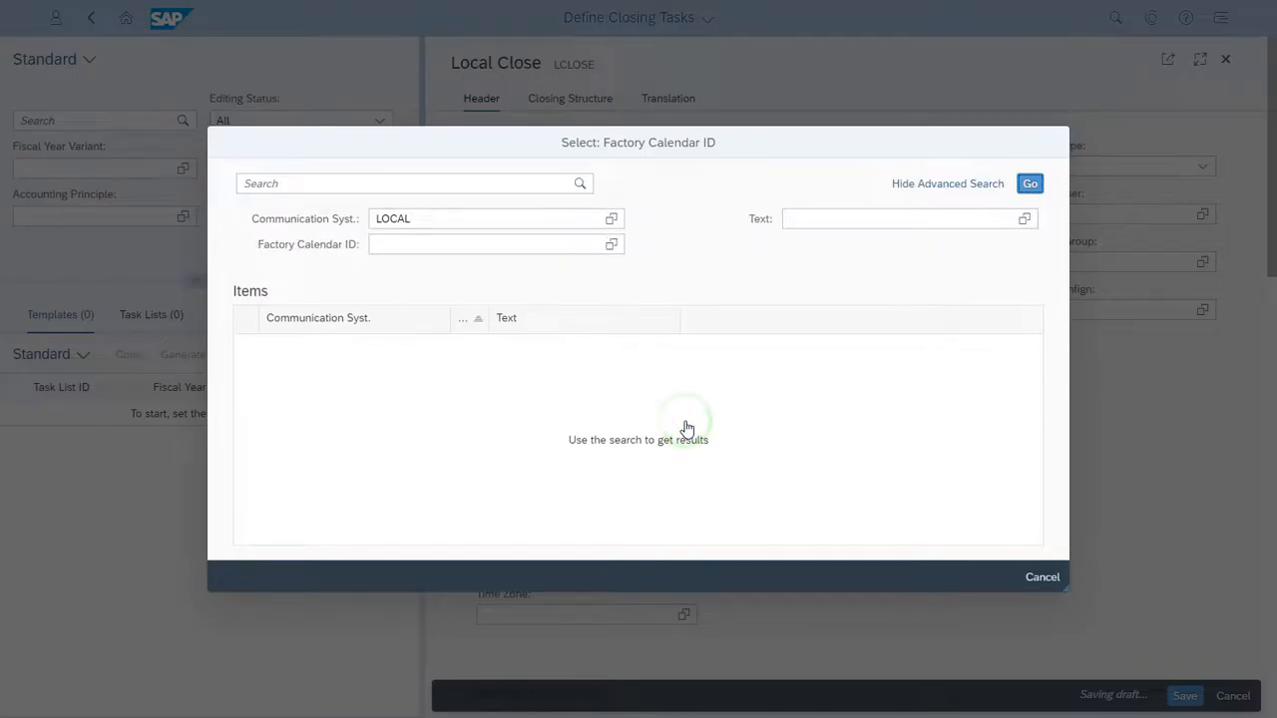
click(1030, 185)
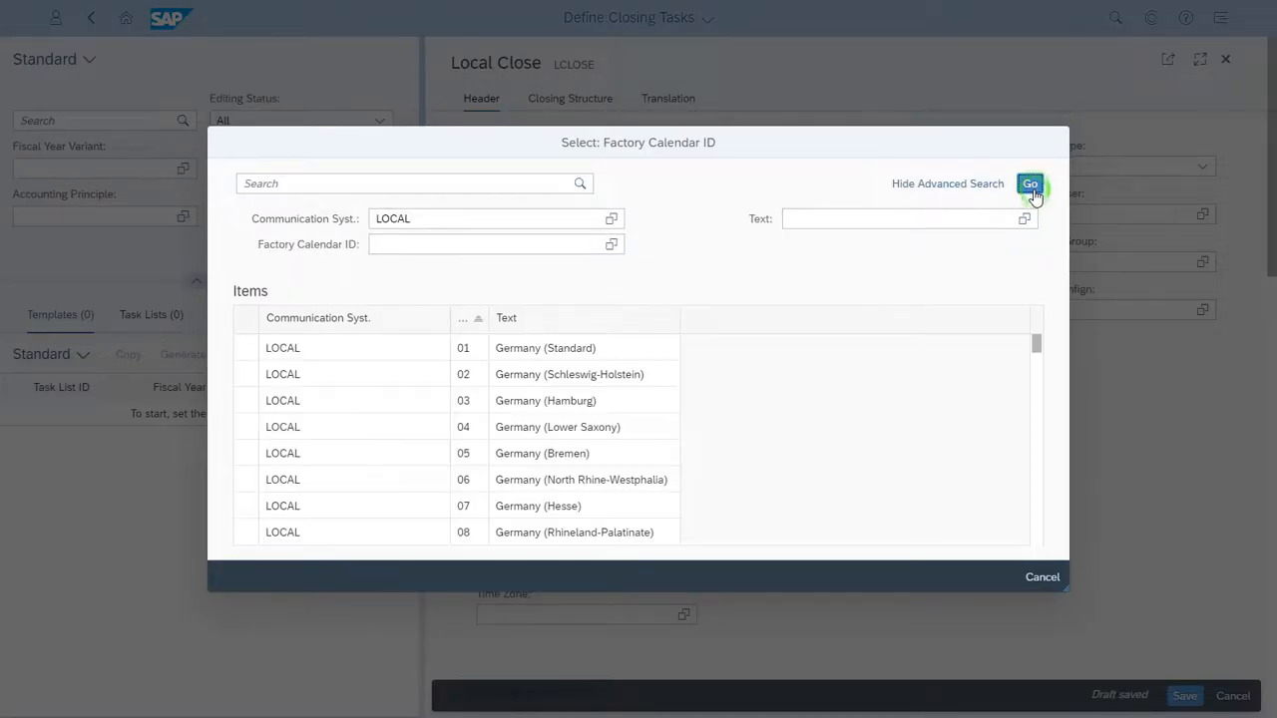
click(245, 347)
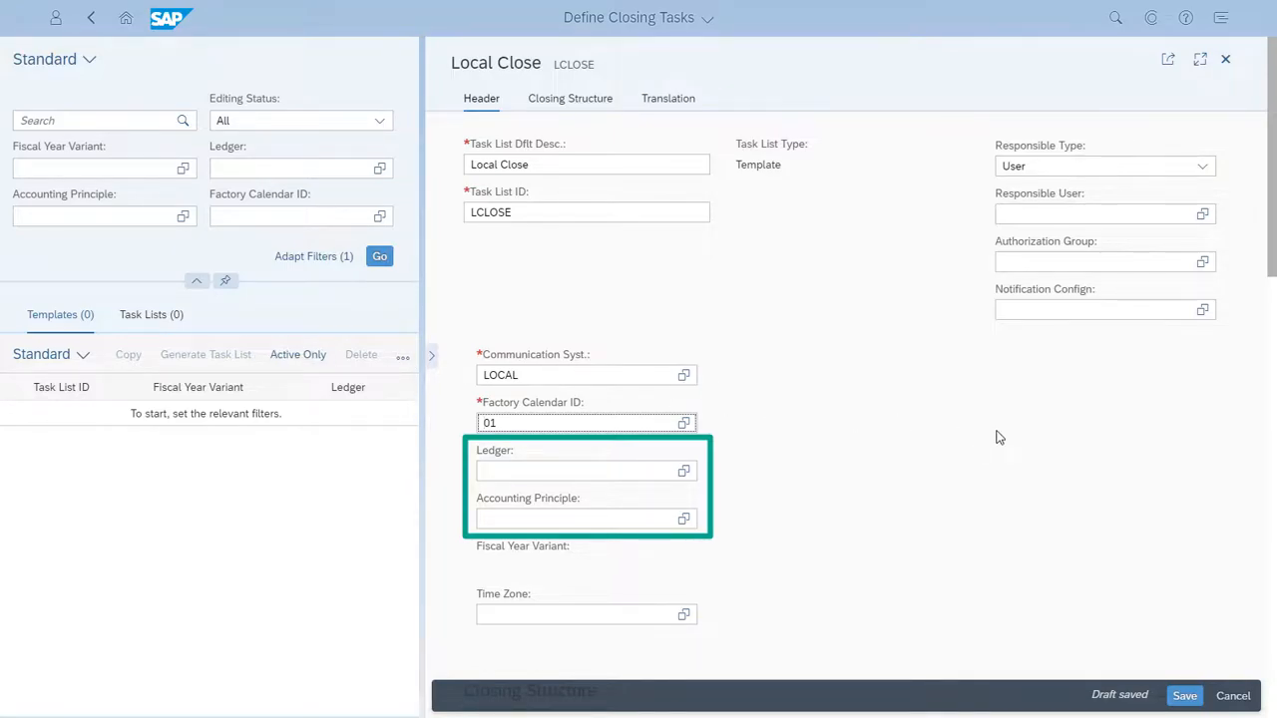
Set the closing structure's hierarchy type to Company Code and expand all nodes of the hierarchy
scroll(1021, 436, down, 3)
scroll(1020, 436, down, 3)
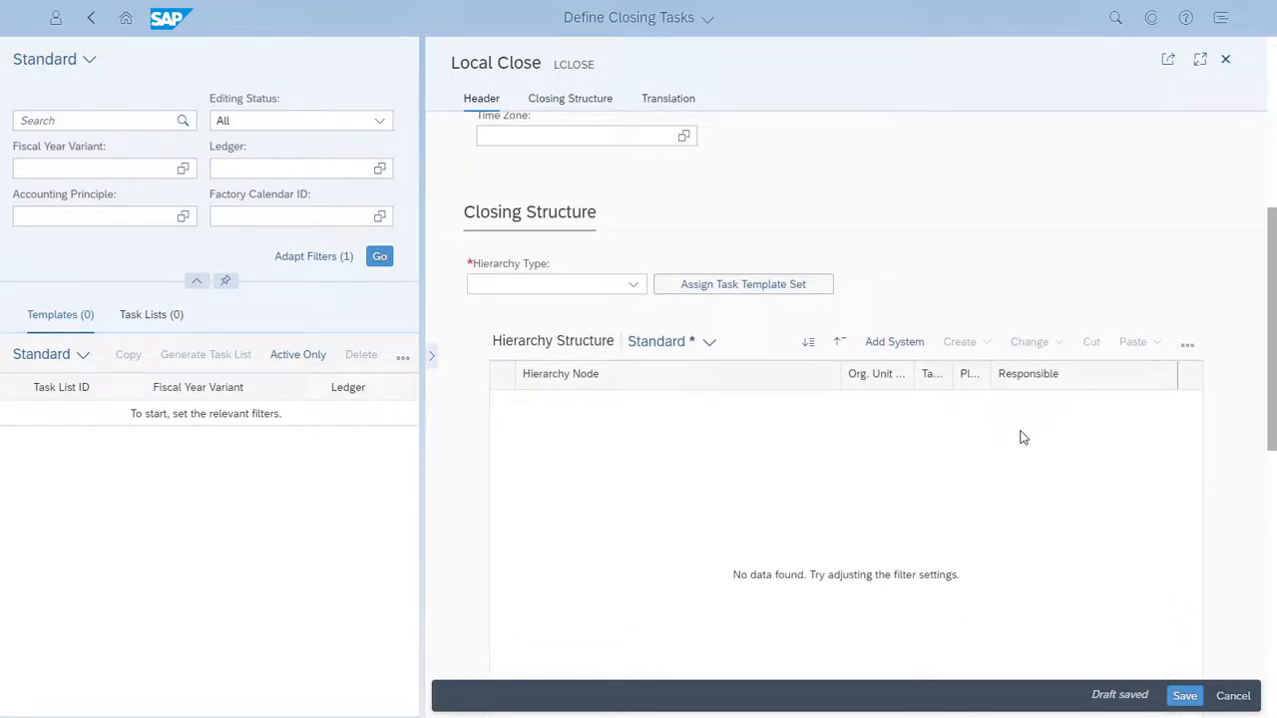
scroll(1020, 436, down, 1)
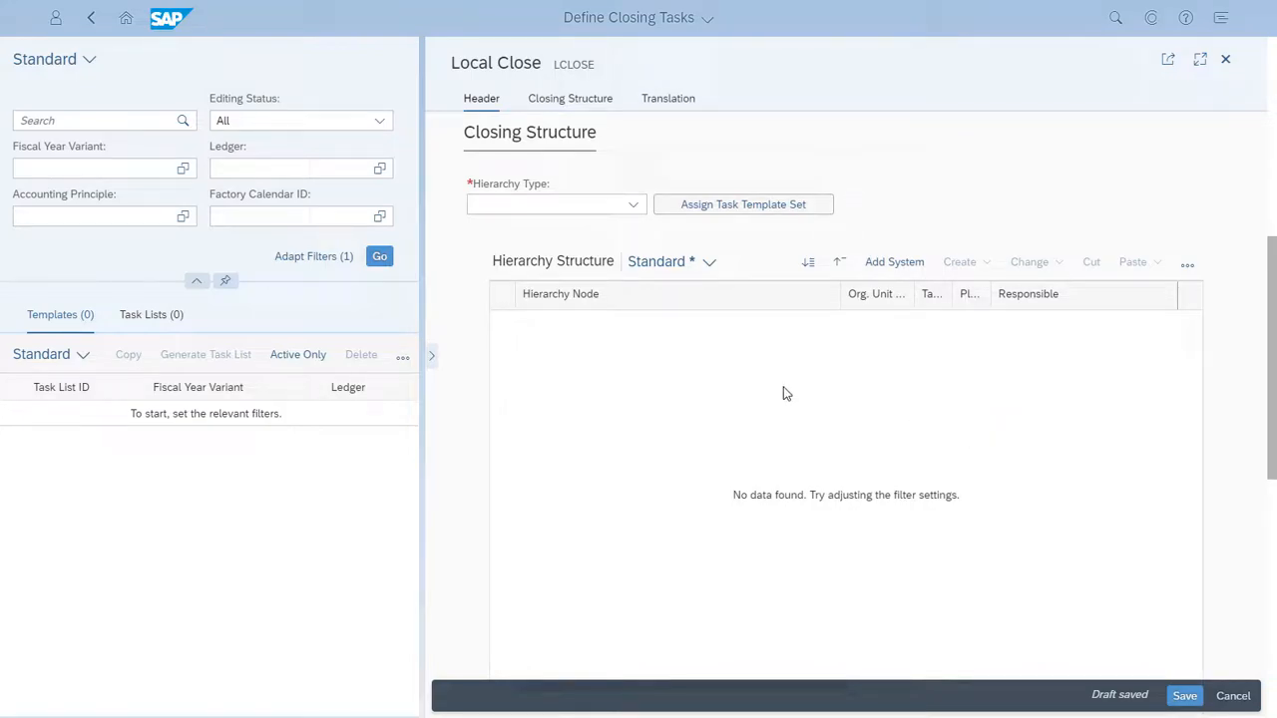
click(633, 207)
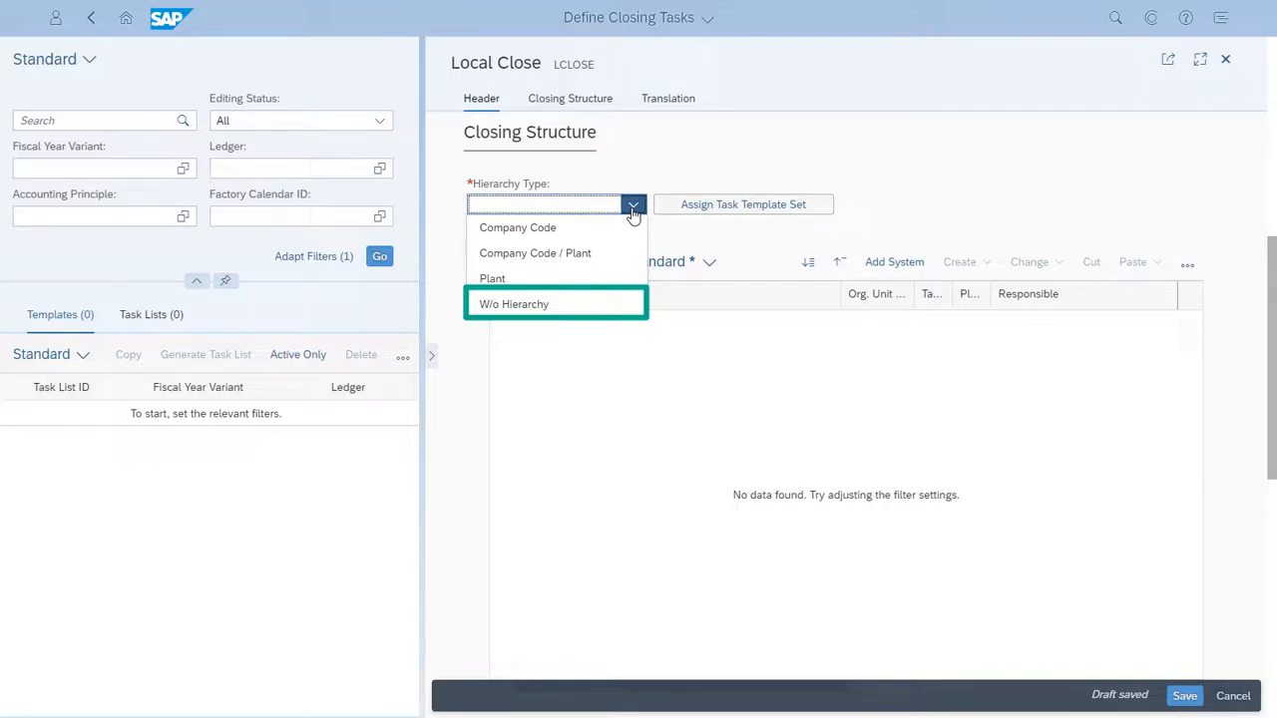
click(556, 228)
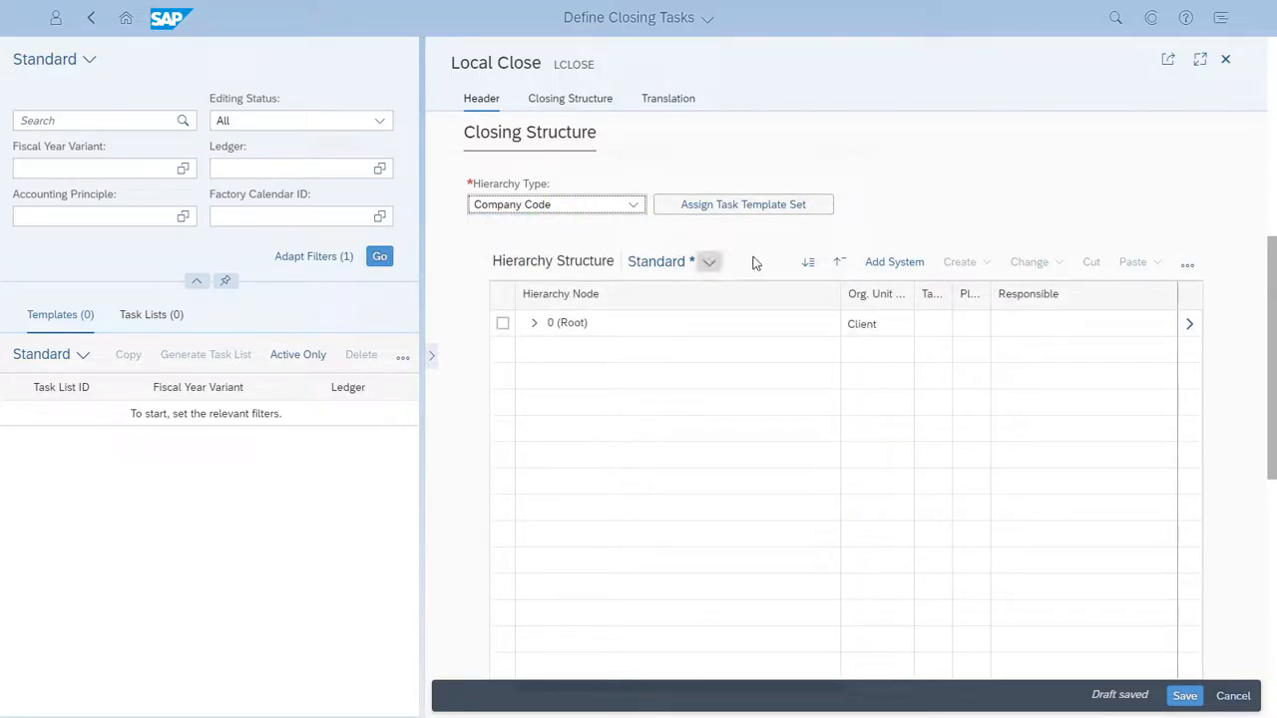
click(808, 264)
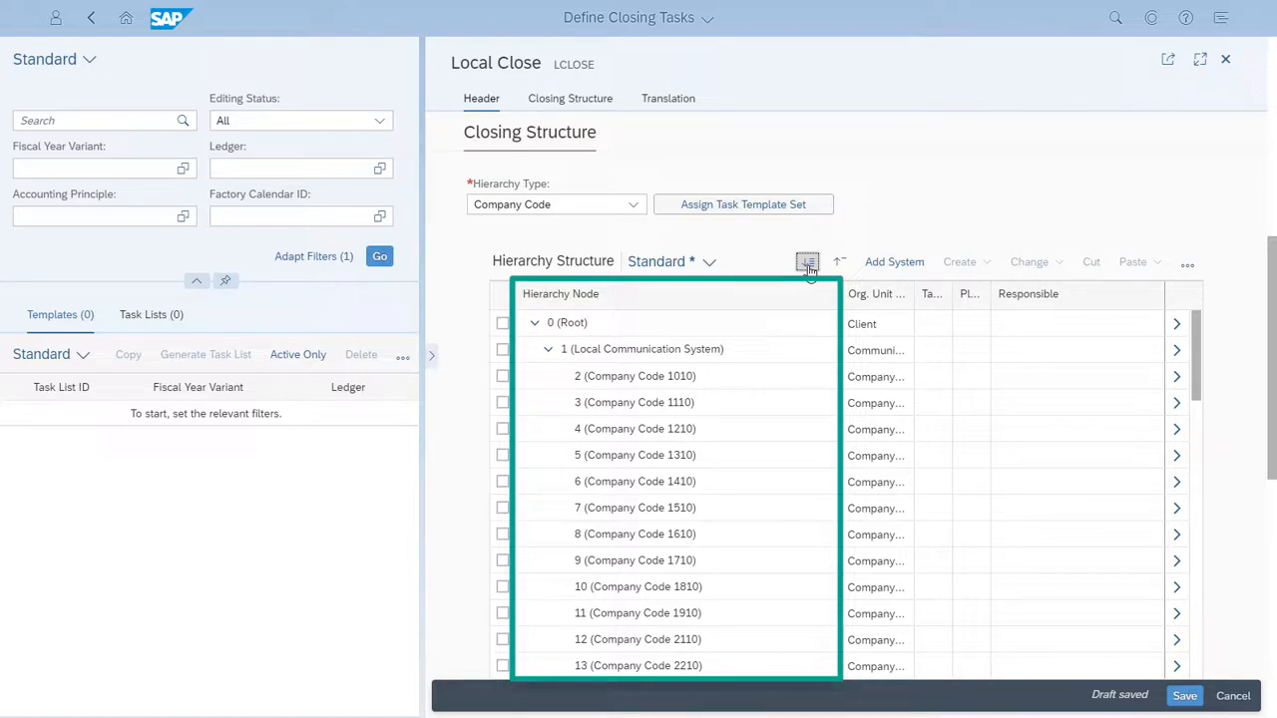
Search the task templates available for company code 1010 for "Depreciation", and leave the list without adding a task
click(502, 376)
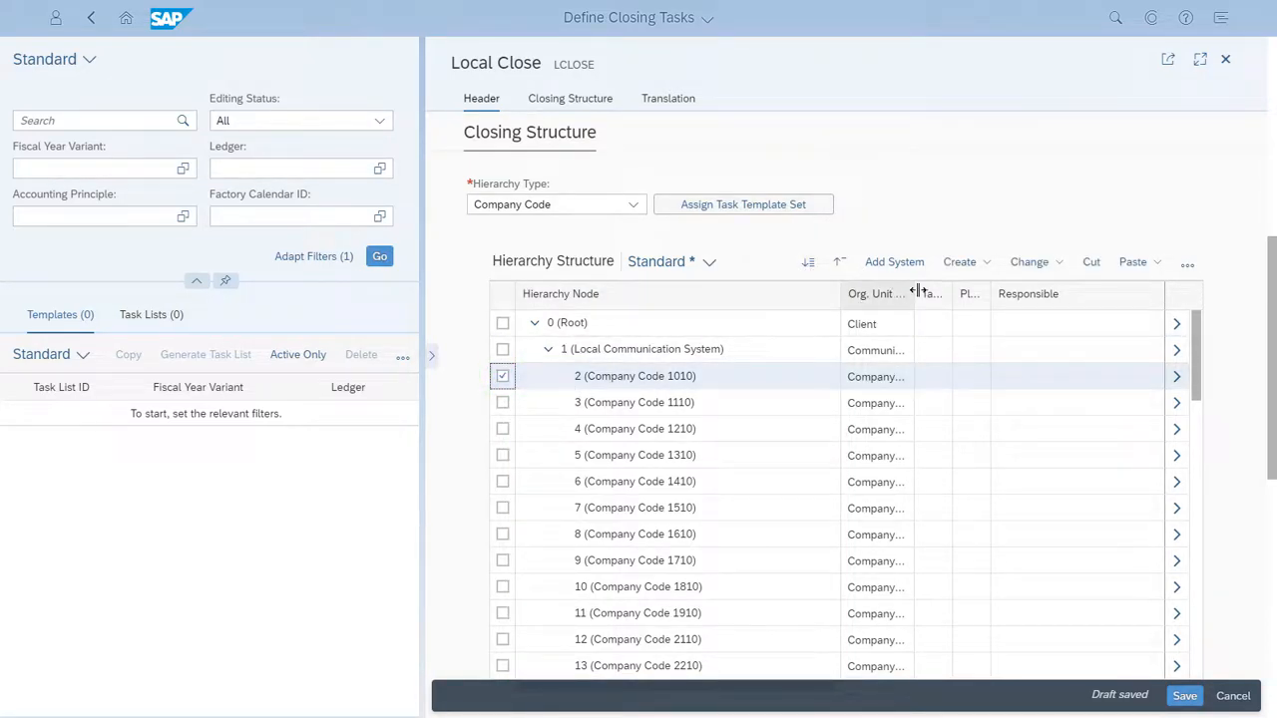
click(986, 265)
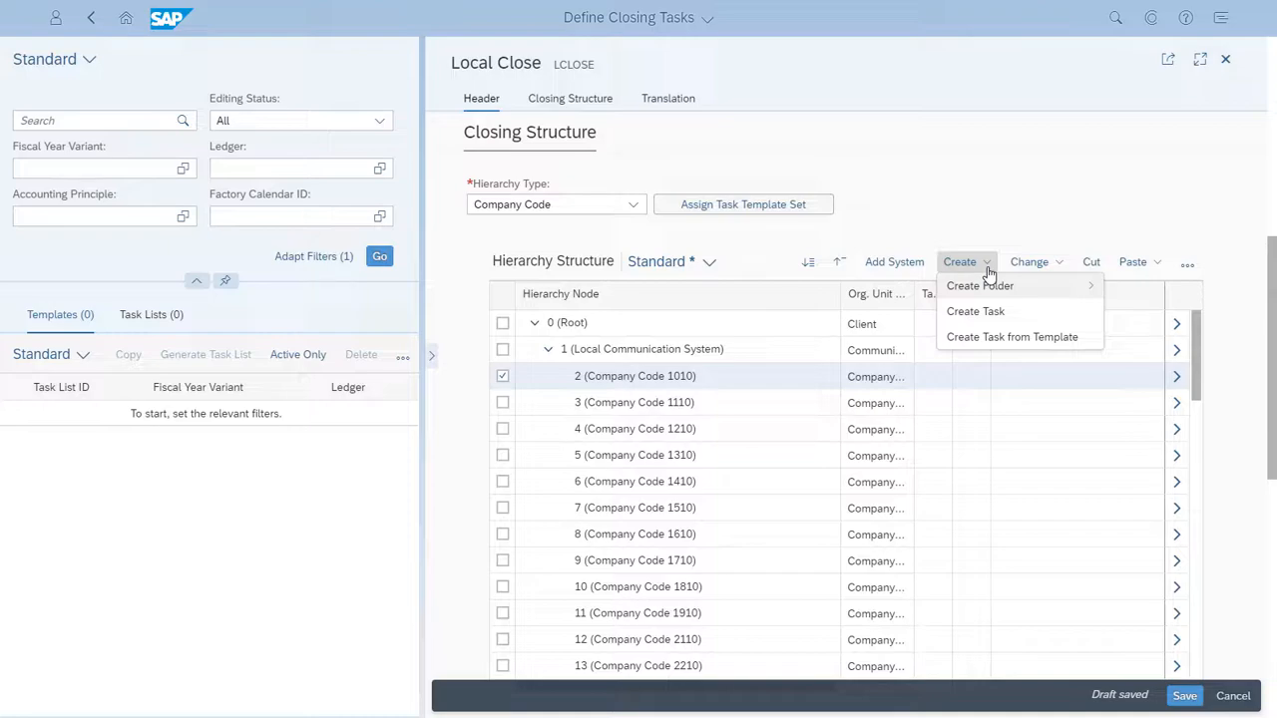
click(993, 340)
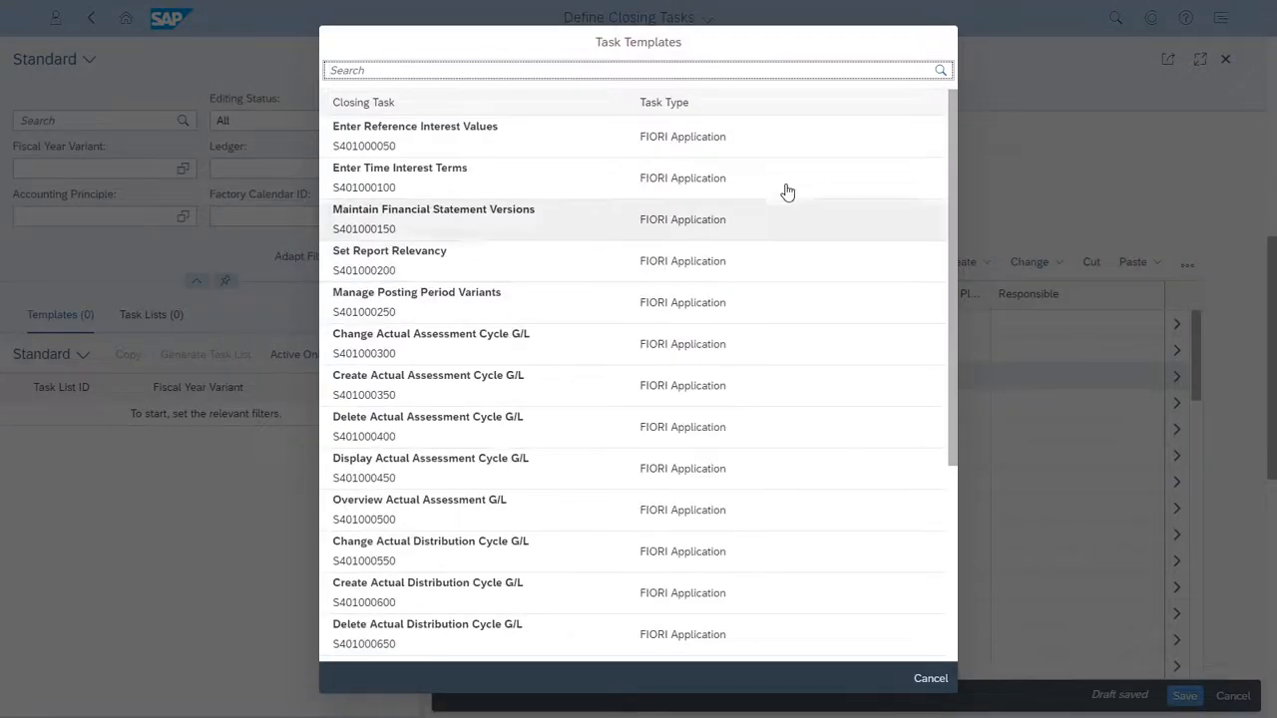
click(714, 72)
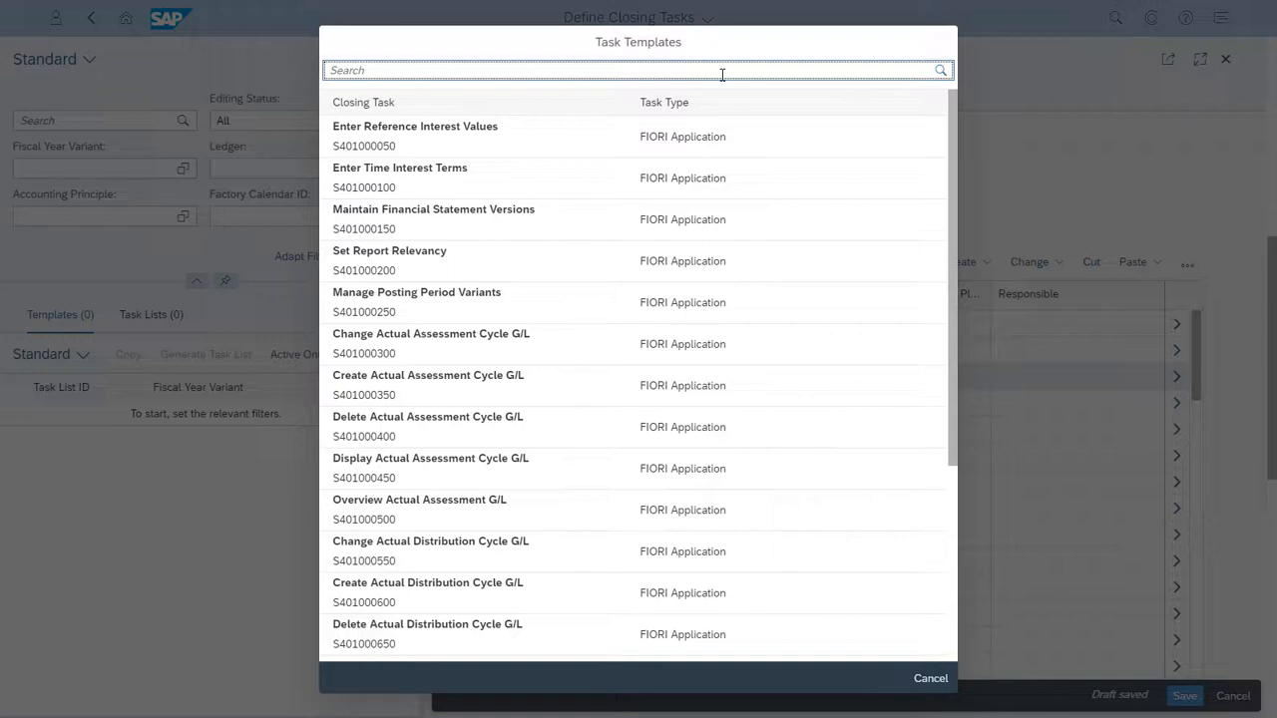
text(Depreciation)
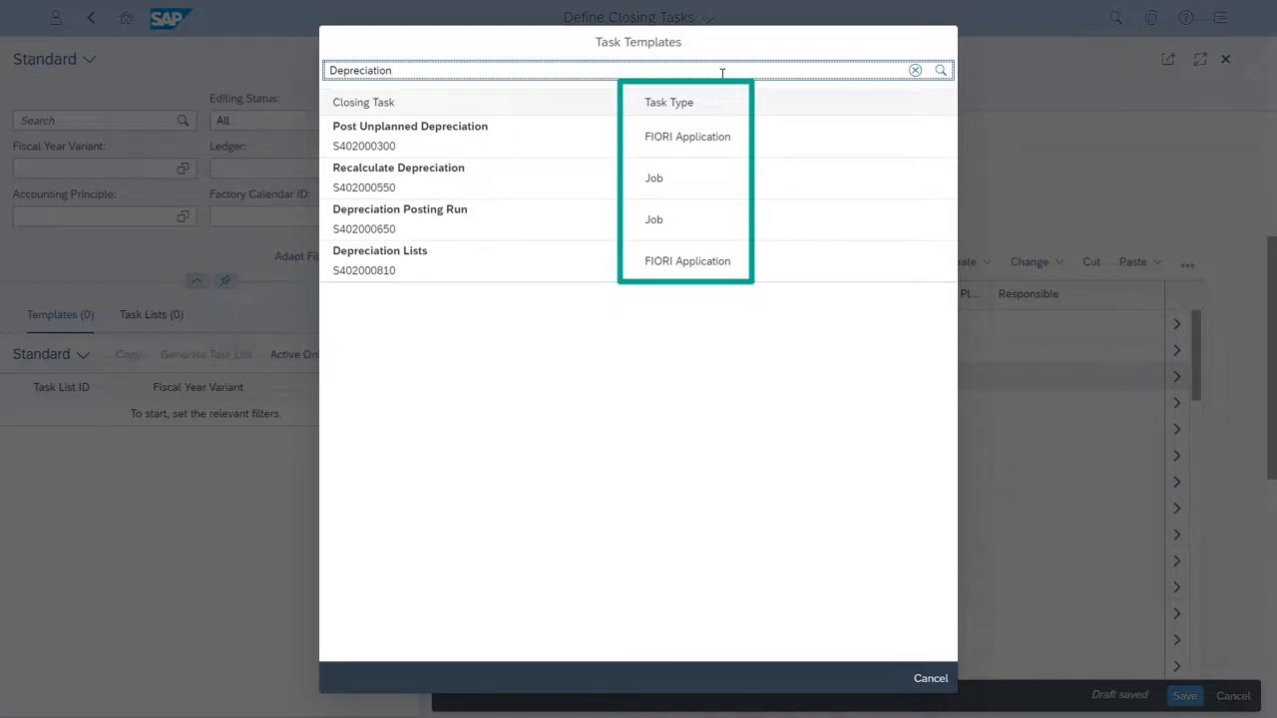
click(930, 681)
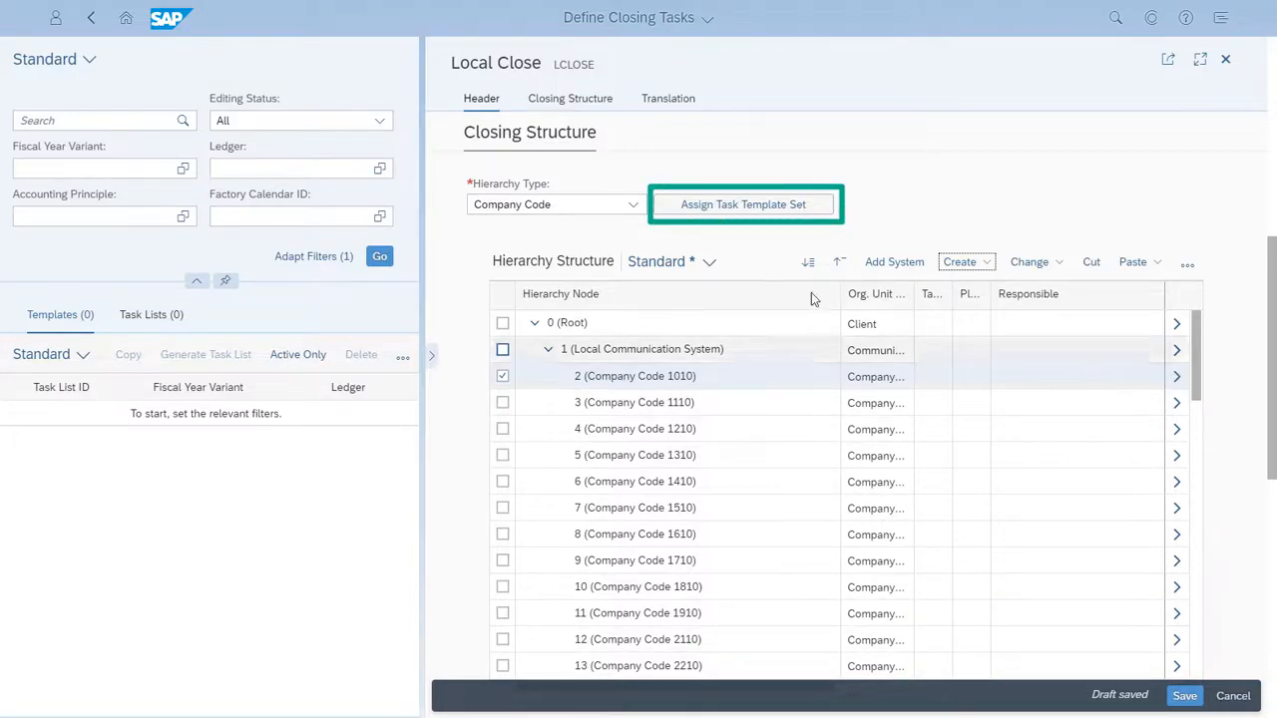
Assign task template set S4CE_EC001 to the local communication system node
click(780, 209)
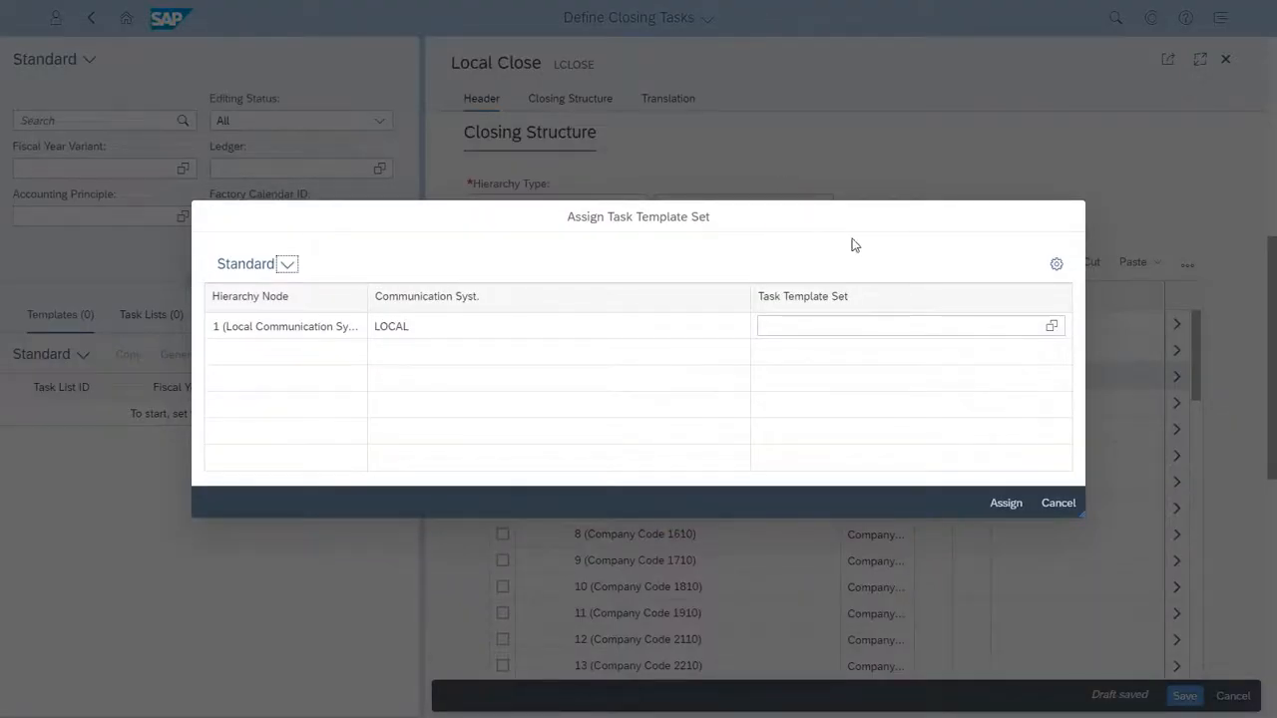
click(1050, 325)
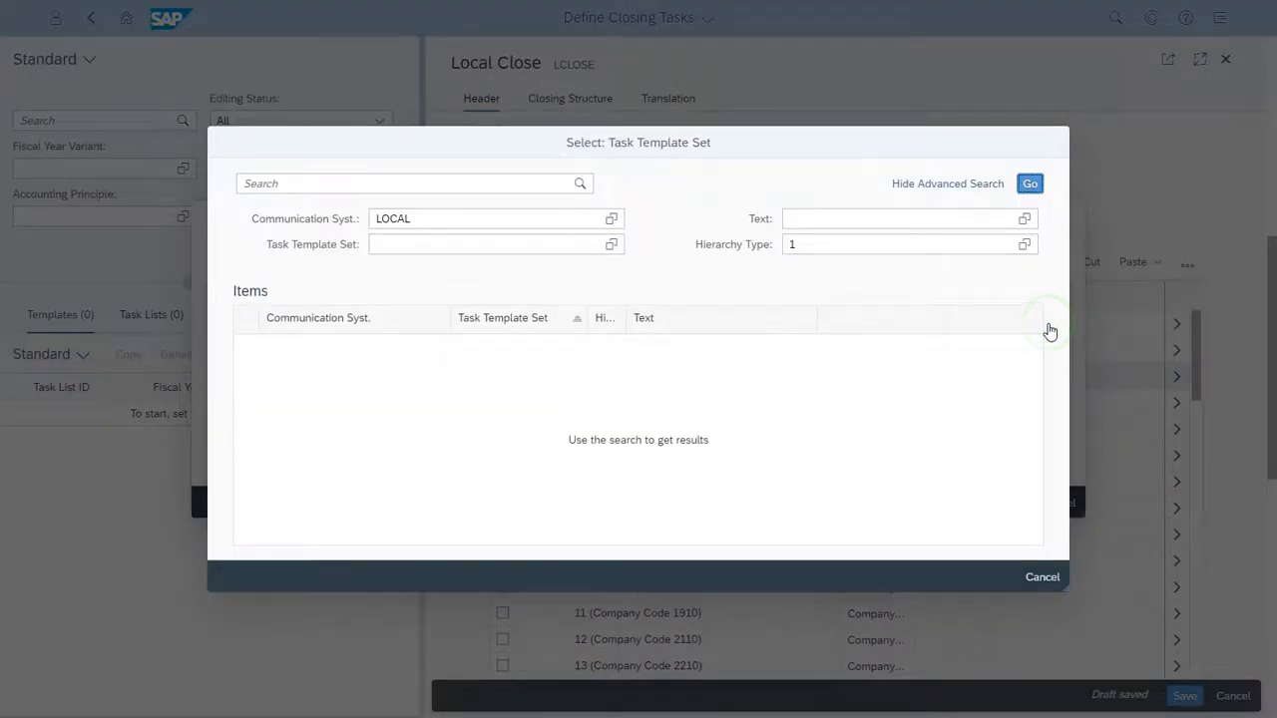
click(1034, 185)
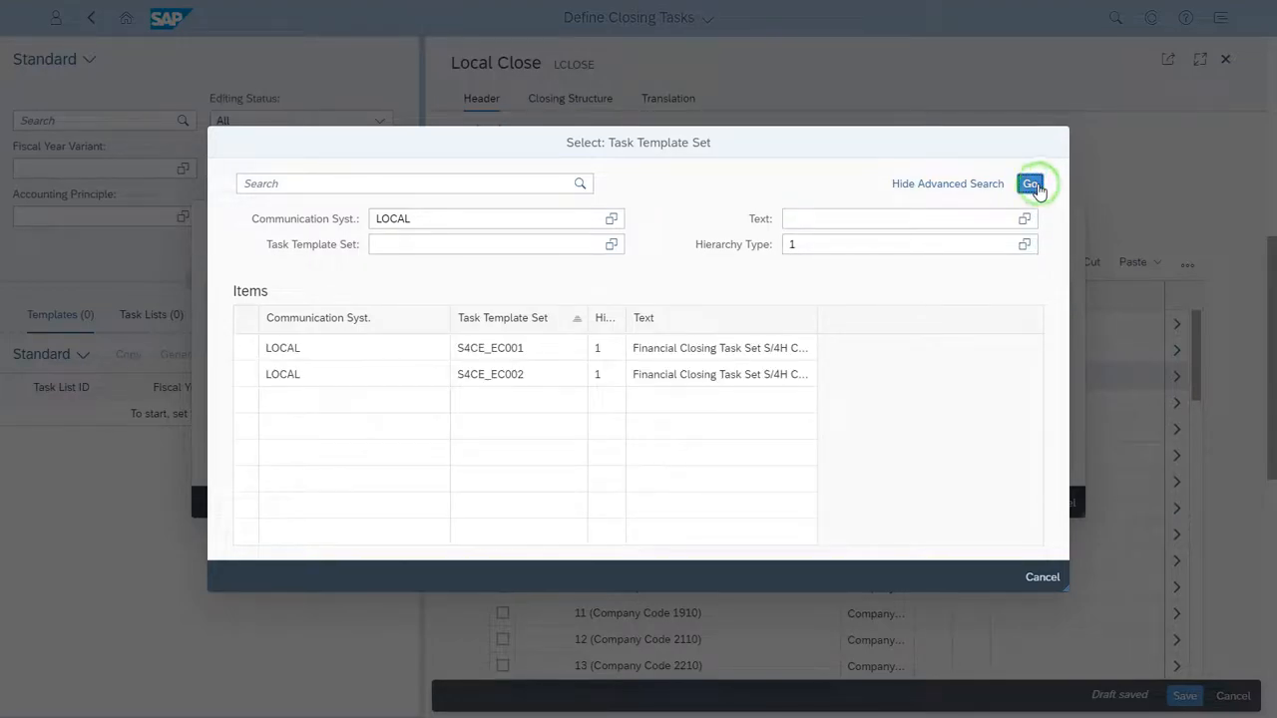
click(248, 347)
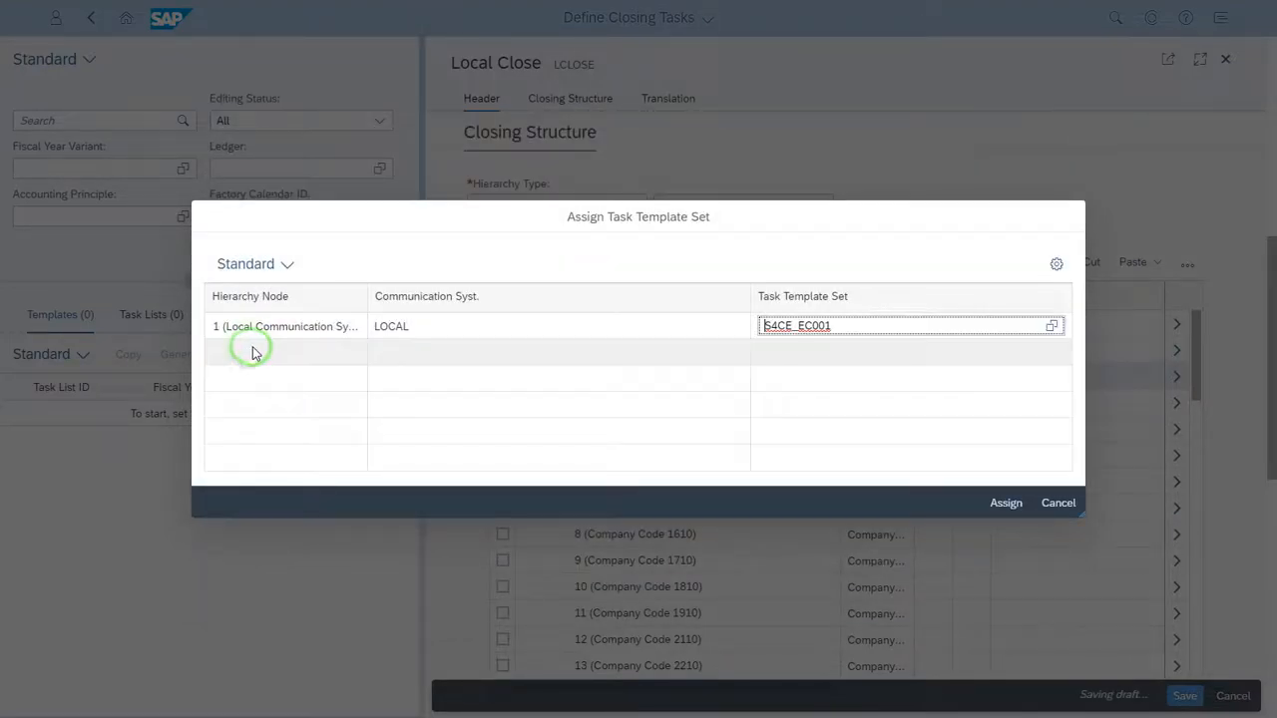
click(1006, 504)
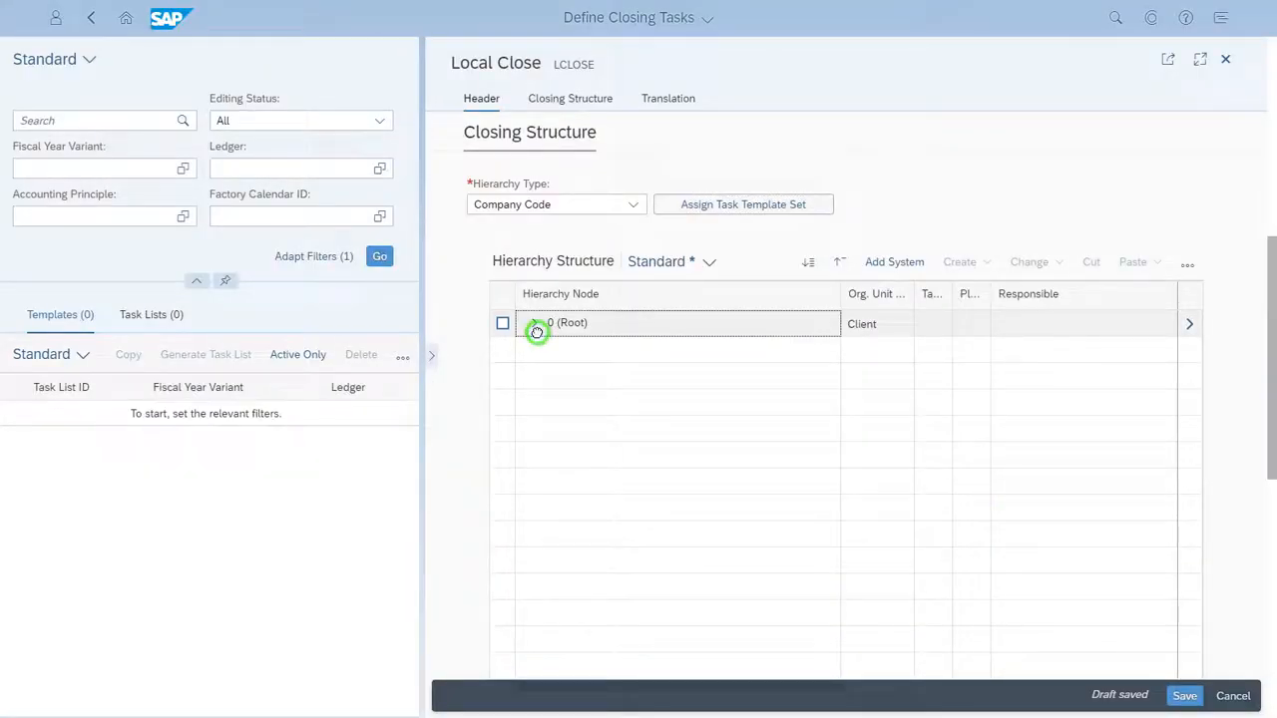
Expand the hierarchy under company code 1010 down to the Fixed Assets folder in General Accounting (R2R)
click(537, 329)
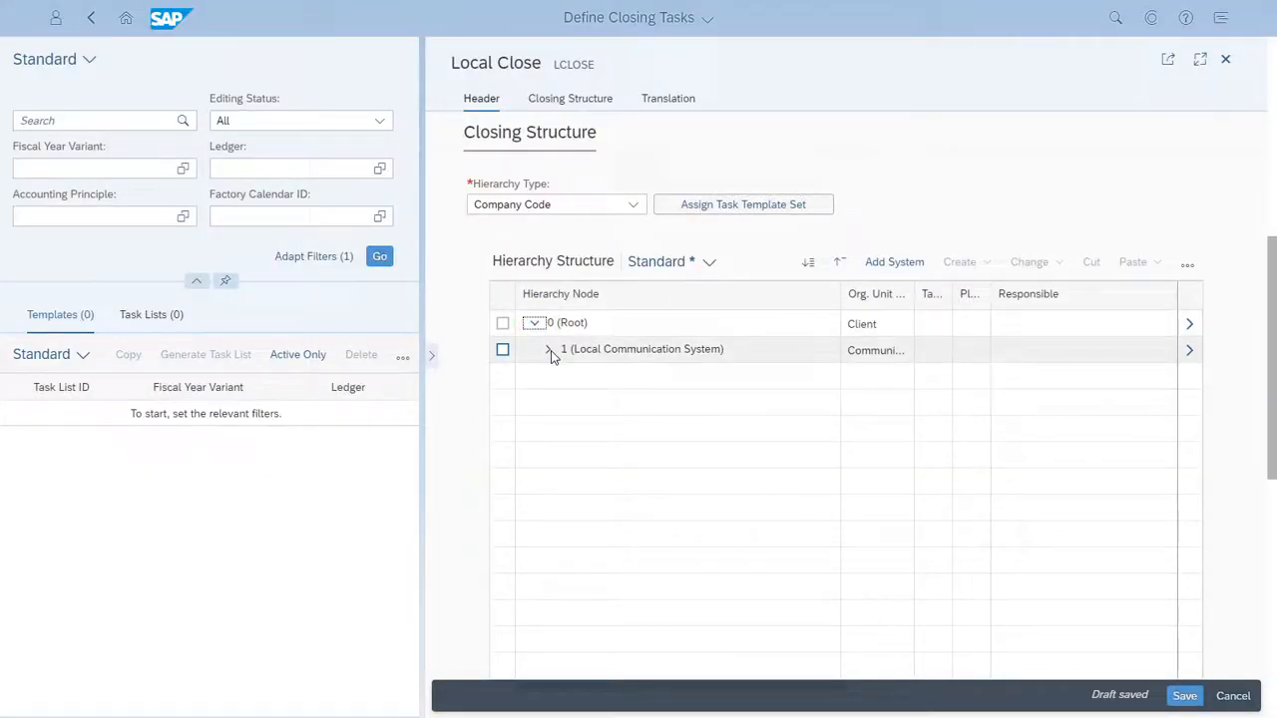
click(550, 351)
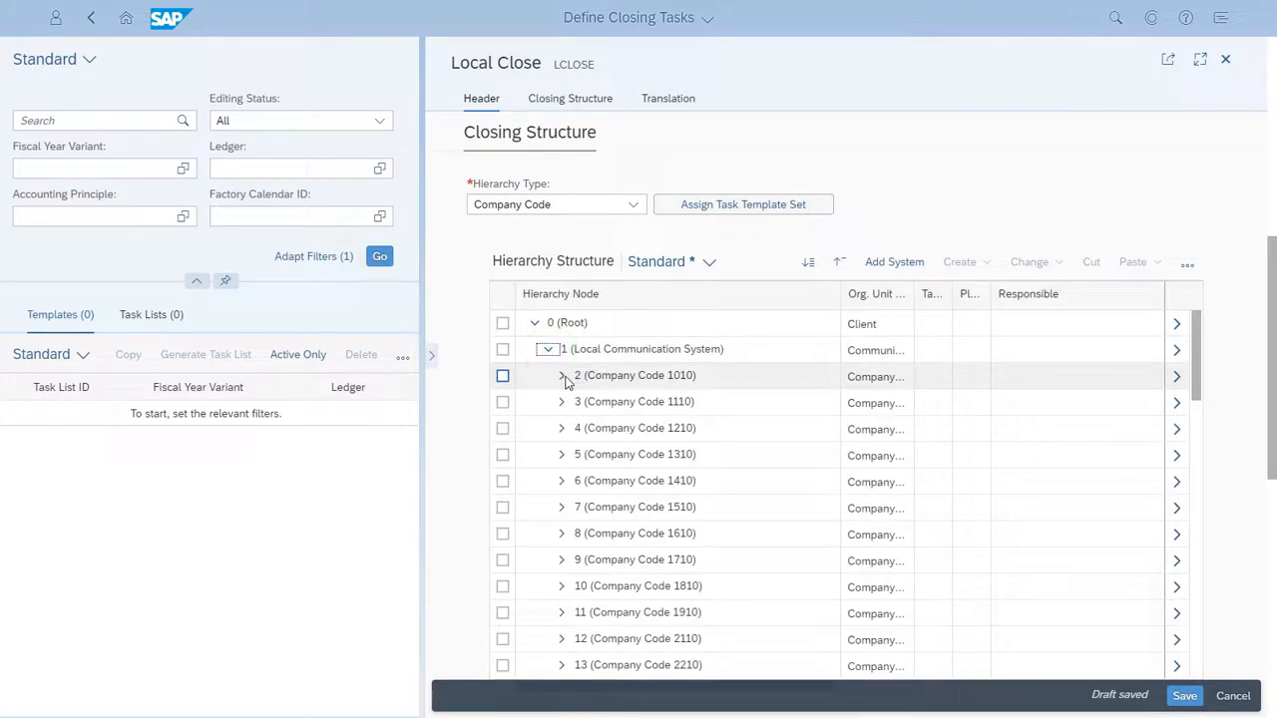
click(562, 376)
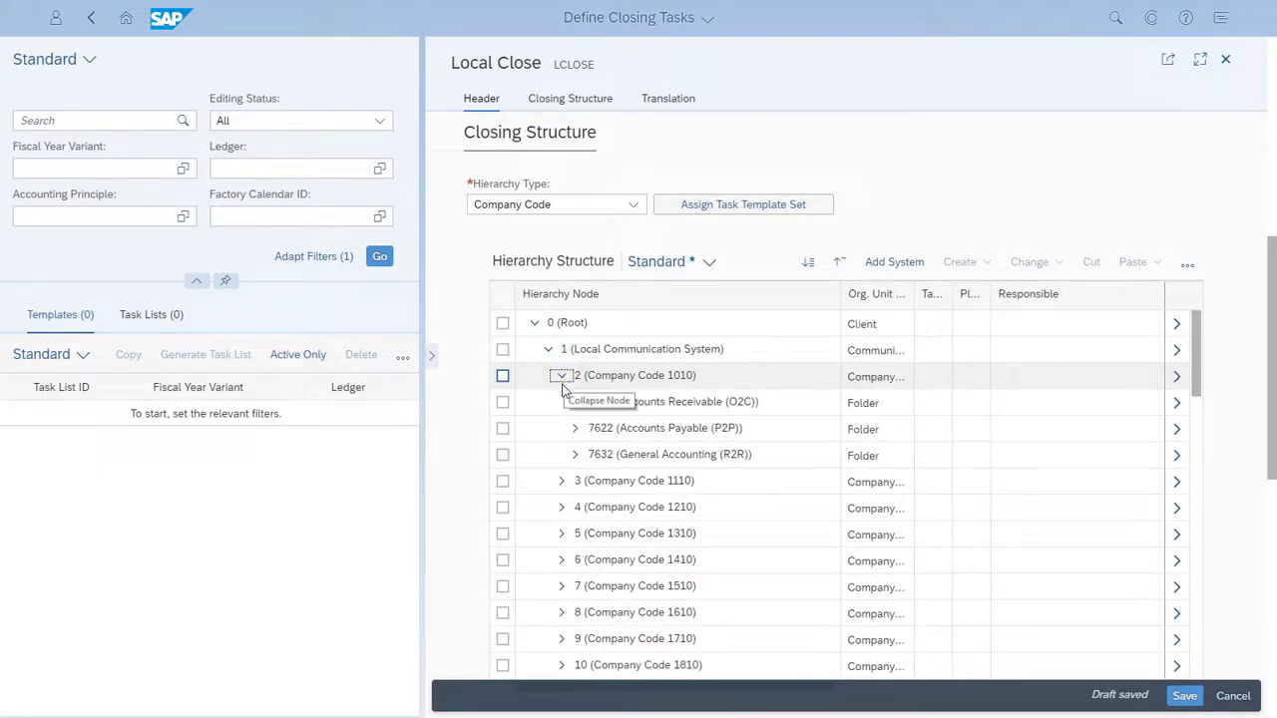
click(574, 454)
click(587, 482)
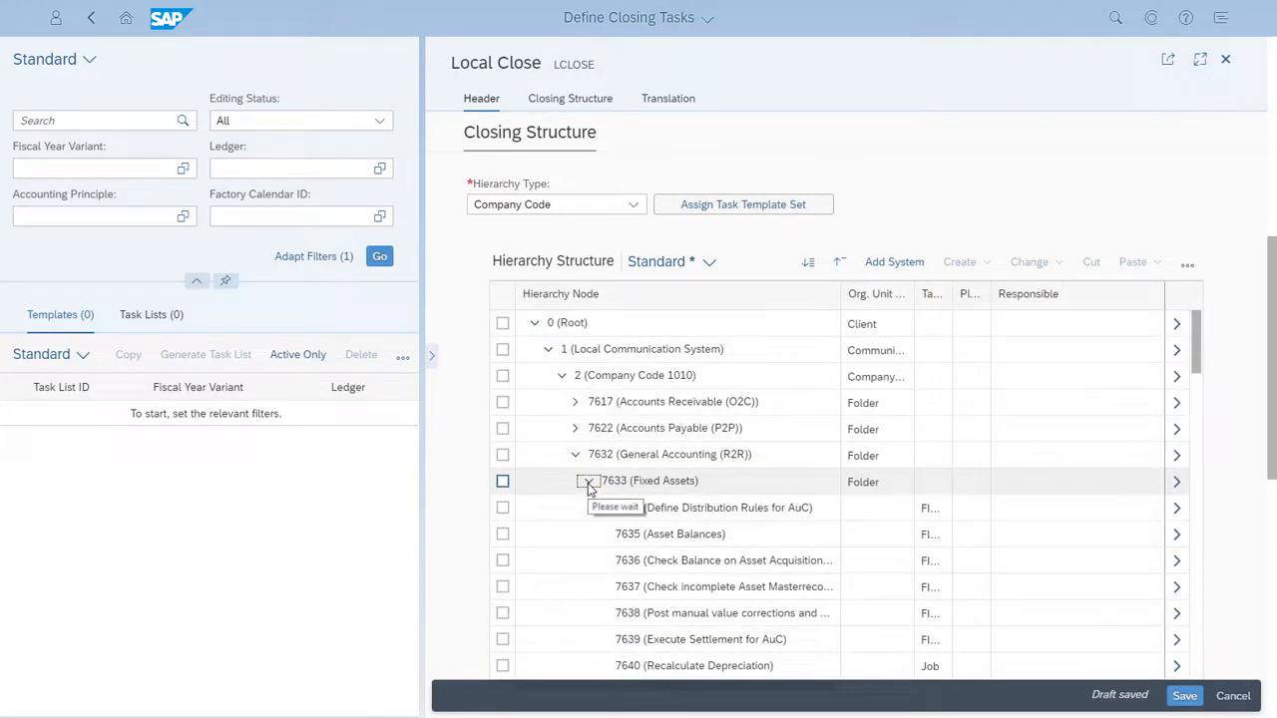
Open the details of the Depreciation Posting Run task in the Fixed Assets folder in full screen
scroll(591, 486, down, 3)
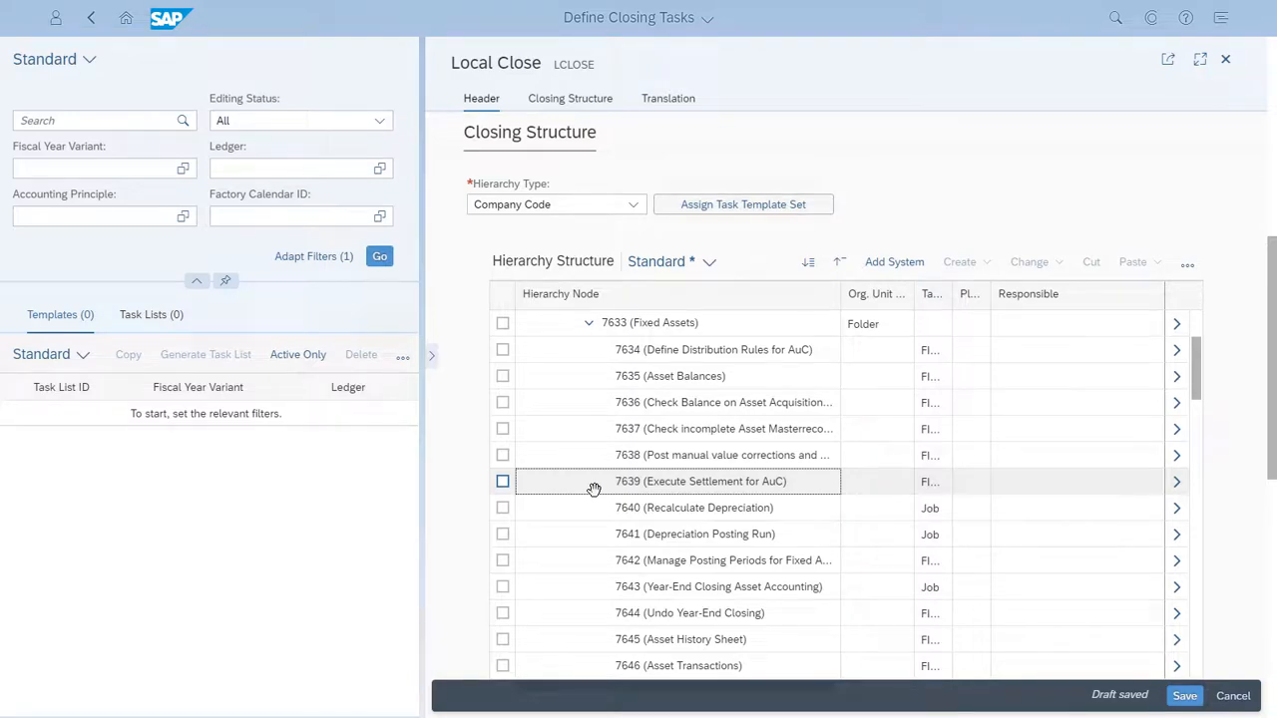
scroll(594, 489, down, 1)
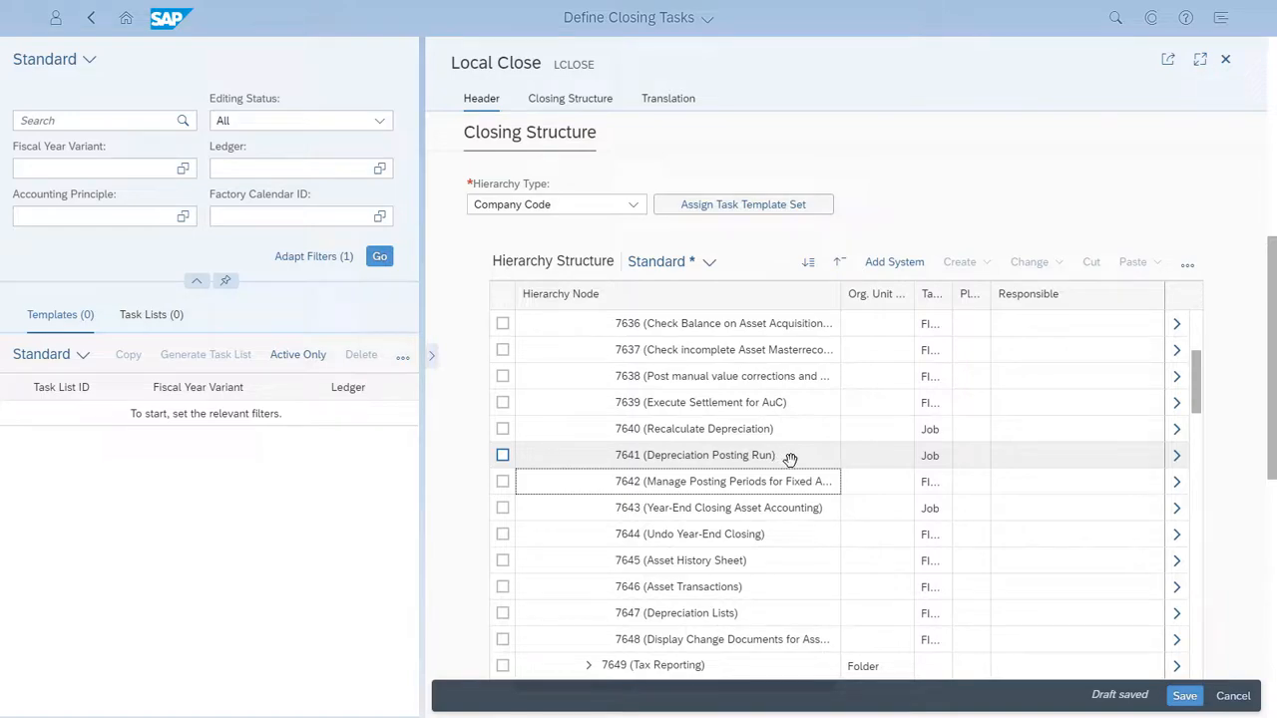
click(1177, 465)
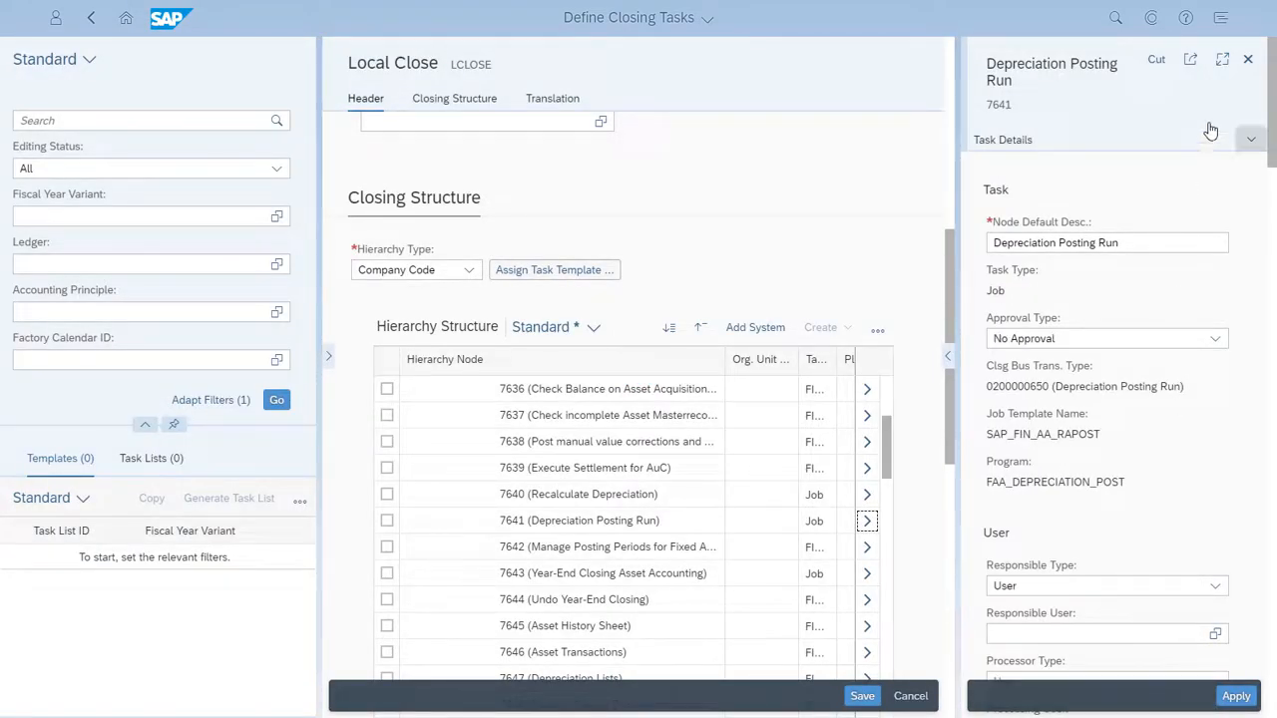
click(1223, 62)
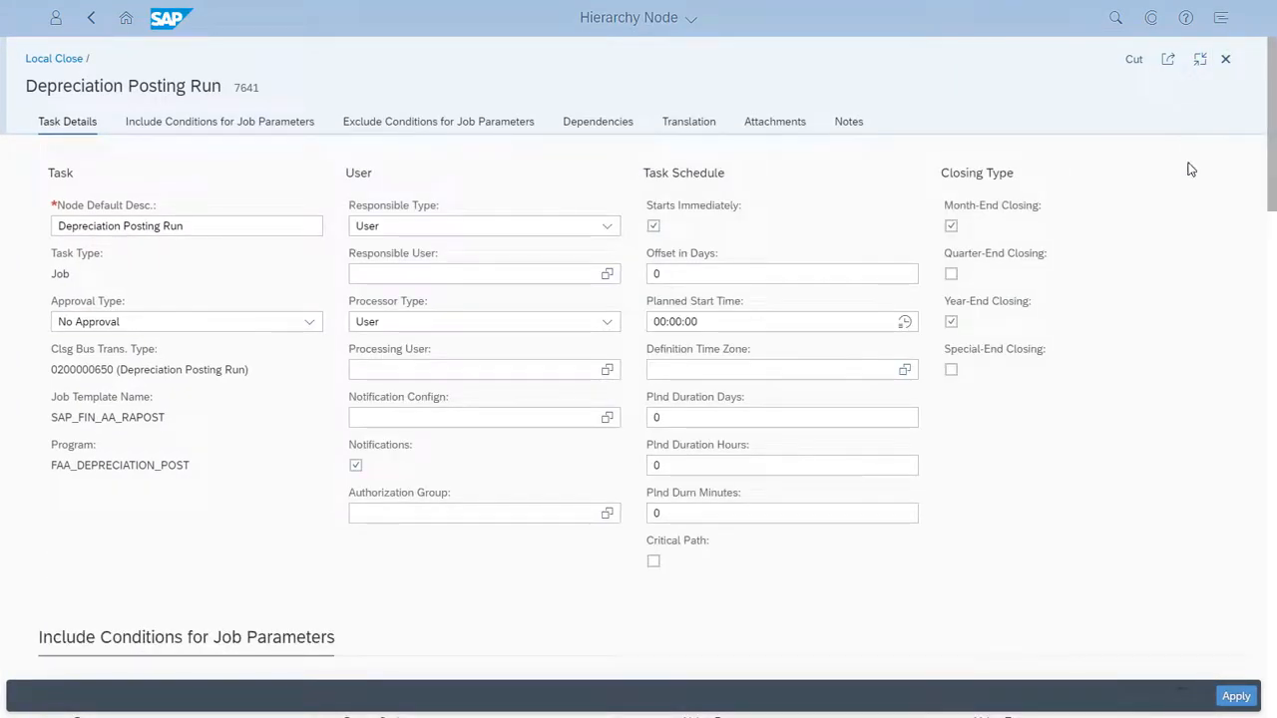
Assign the GL_ACCOUNTANT user as the task's responsible user and set the approval type to Proceed to Approval
click(606, 275)
text(GL_ACCOUNTAN)
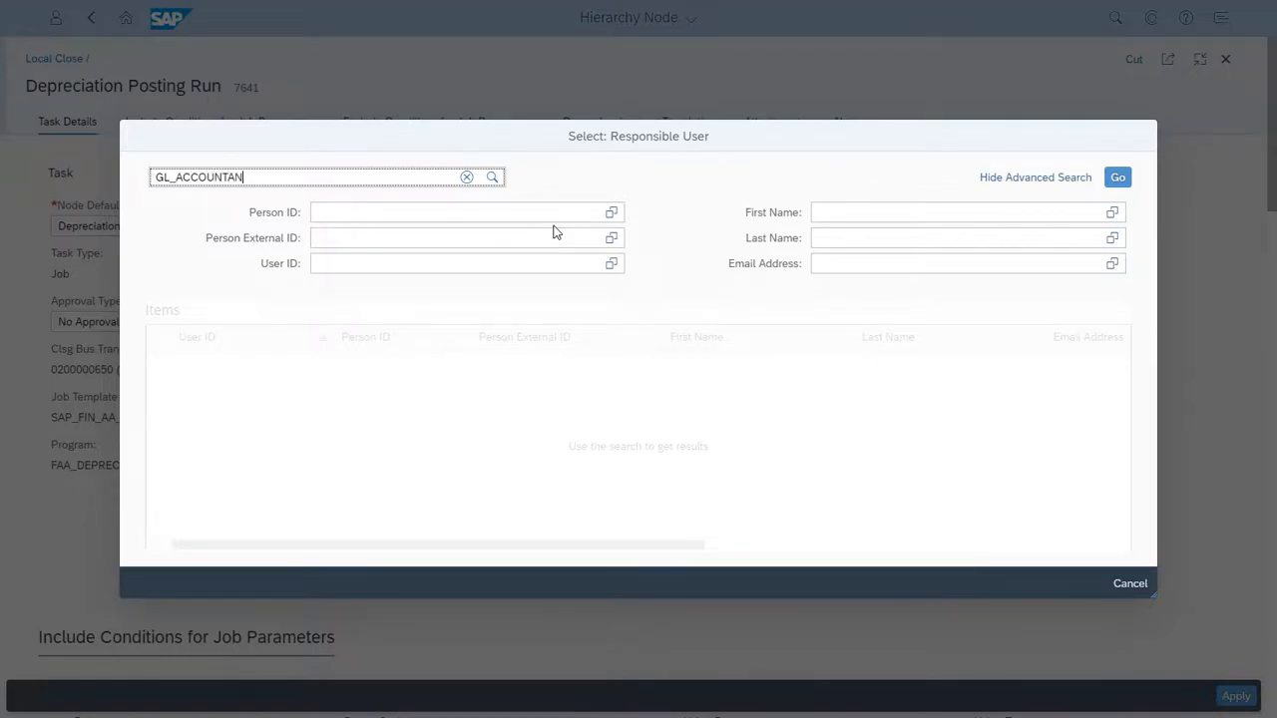
text(T)
click(152, 469)
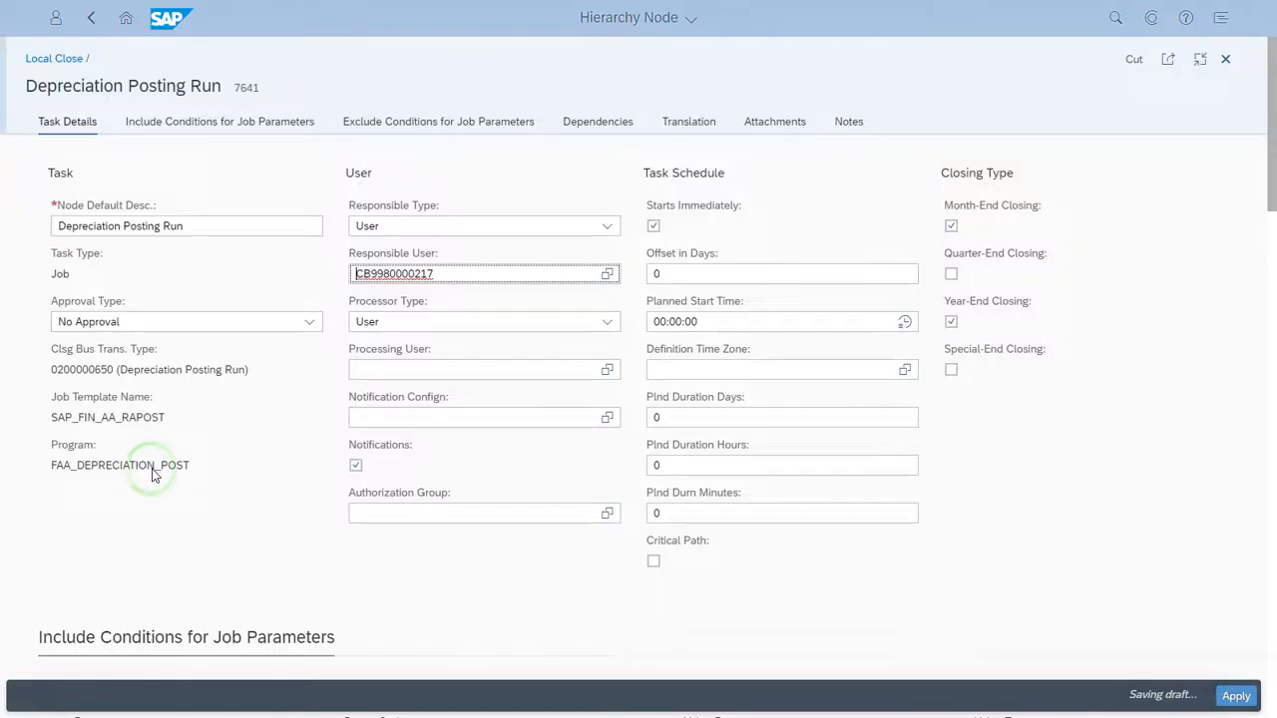
click(309, 324)
click(265, 370)
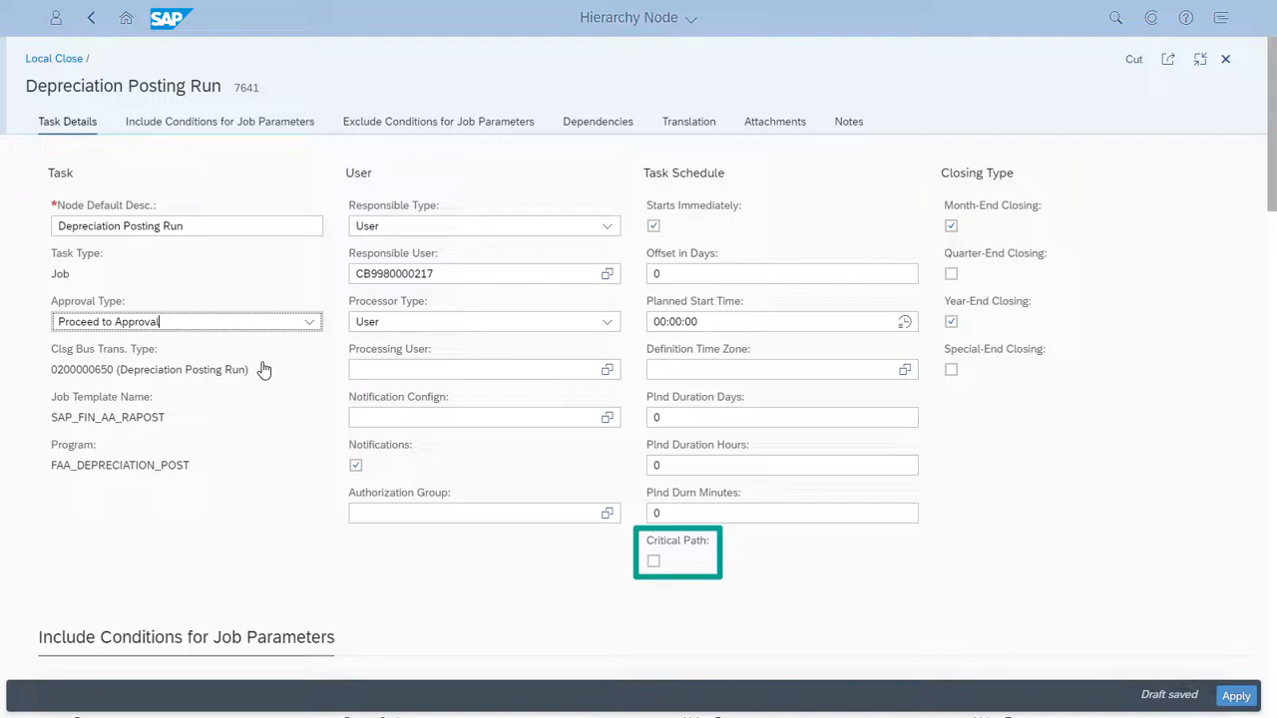
Review the task's job parameter conditions and dependencies, showing the predecessors and successors as a graph
scroll(265, 370, down, 4)
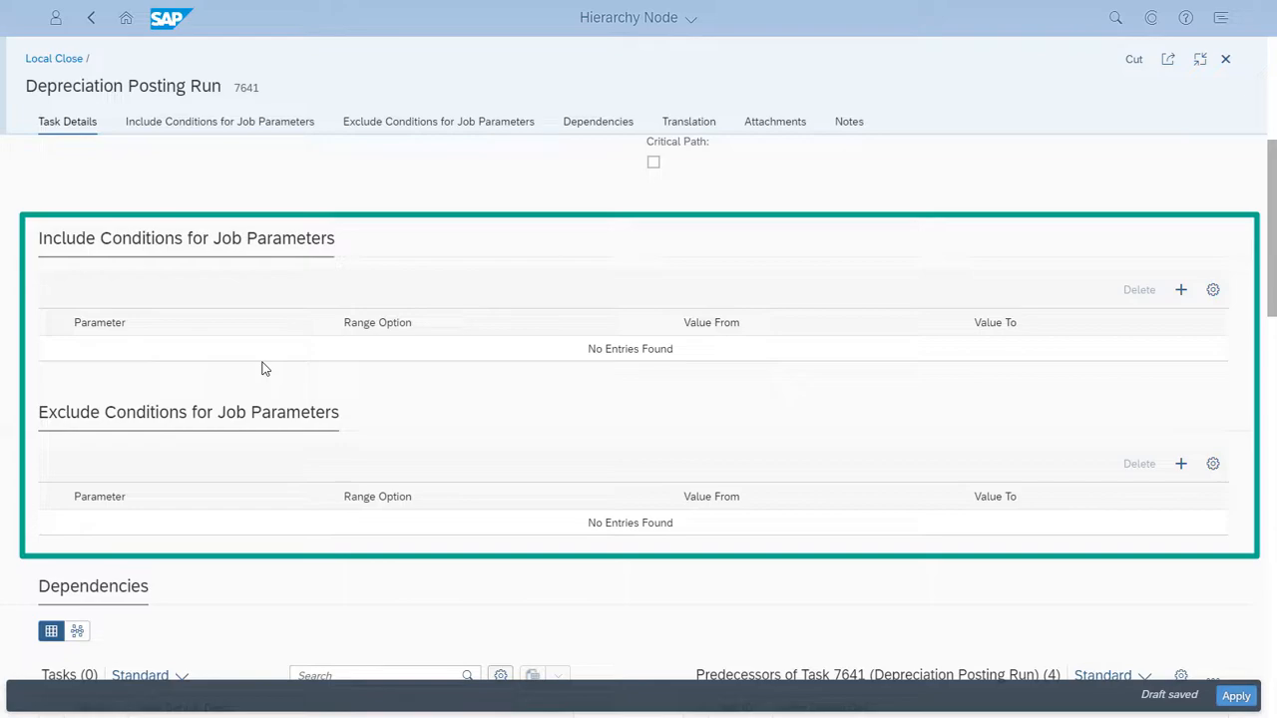
scroll(263, 373, down, 5)
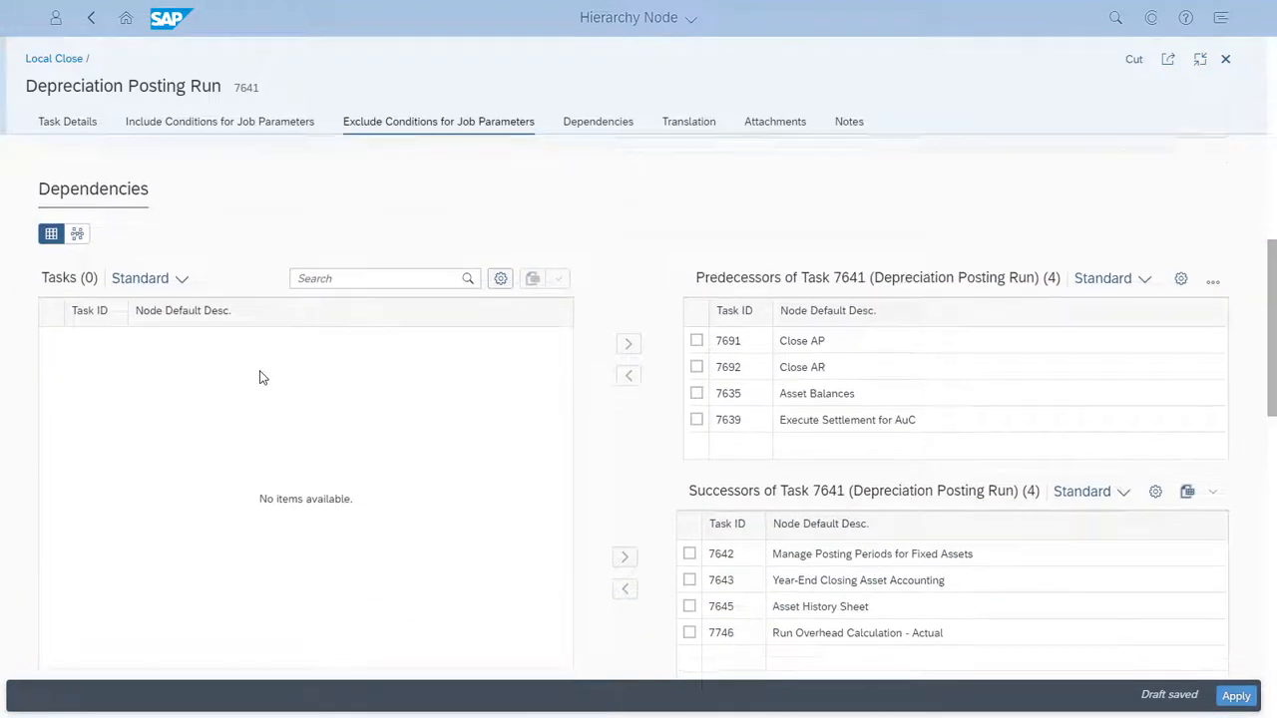
click(79, 233)
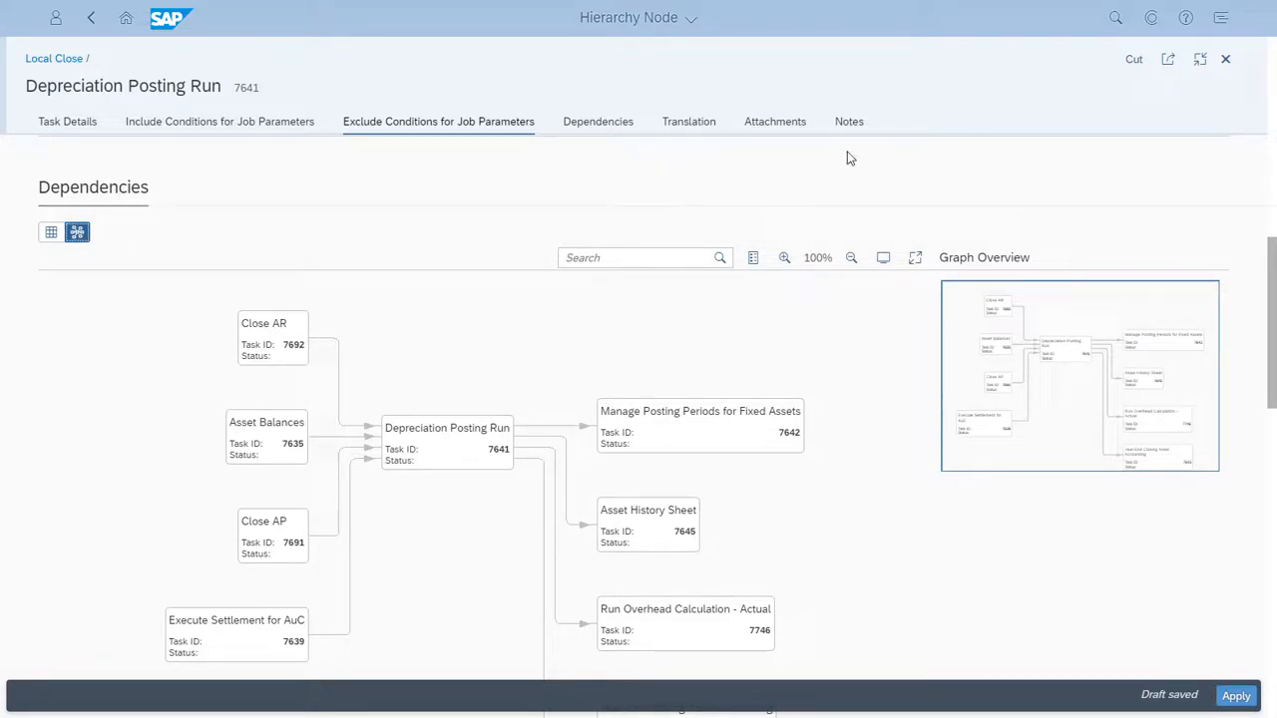
Apply the changes to the Depreciation Posting Run task and save the Local Close template
click(1199, 60)
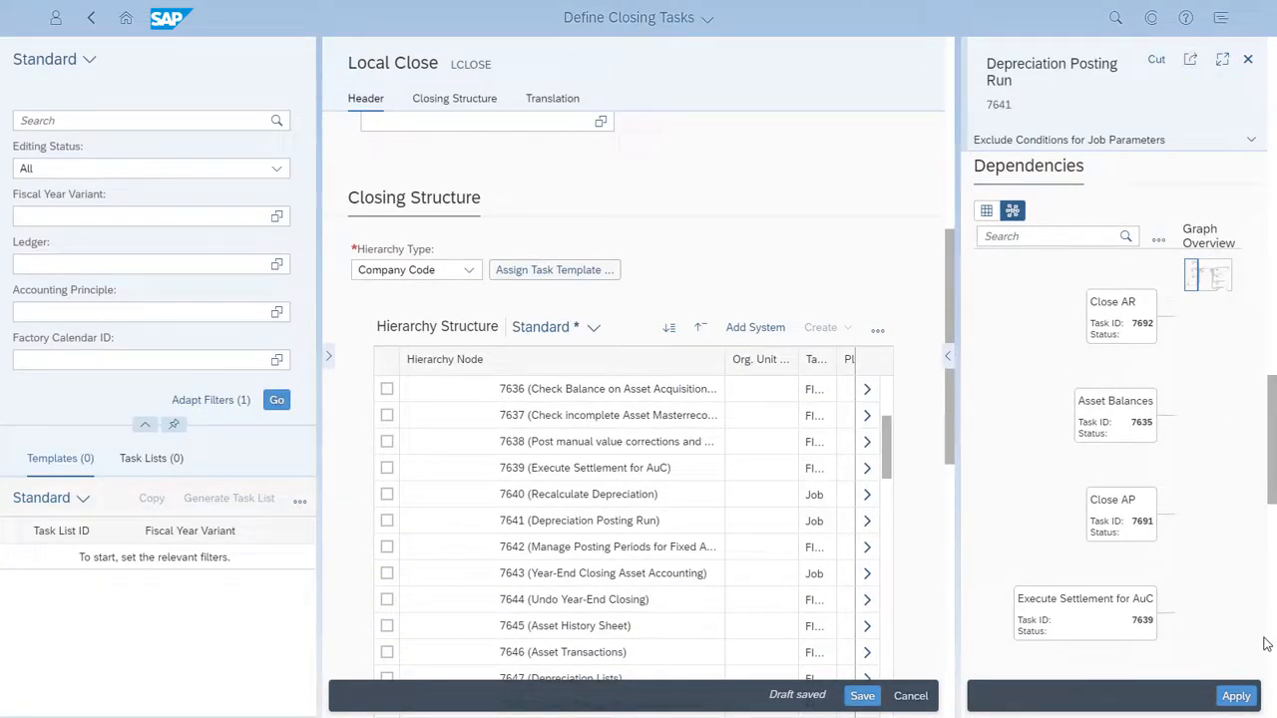
click(1243, 697)
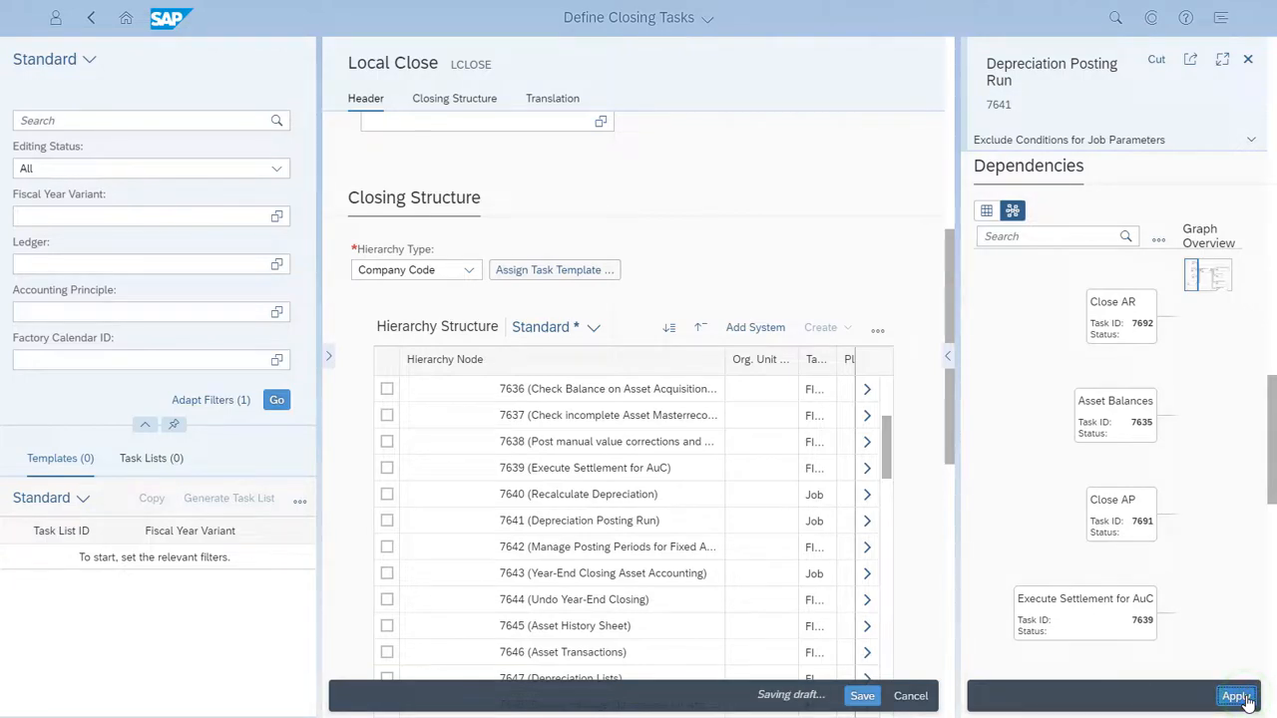
click(862, 696)
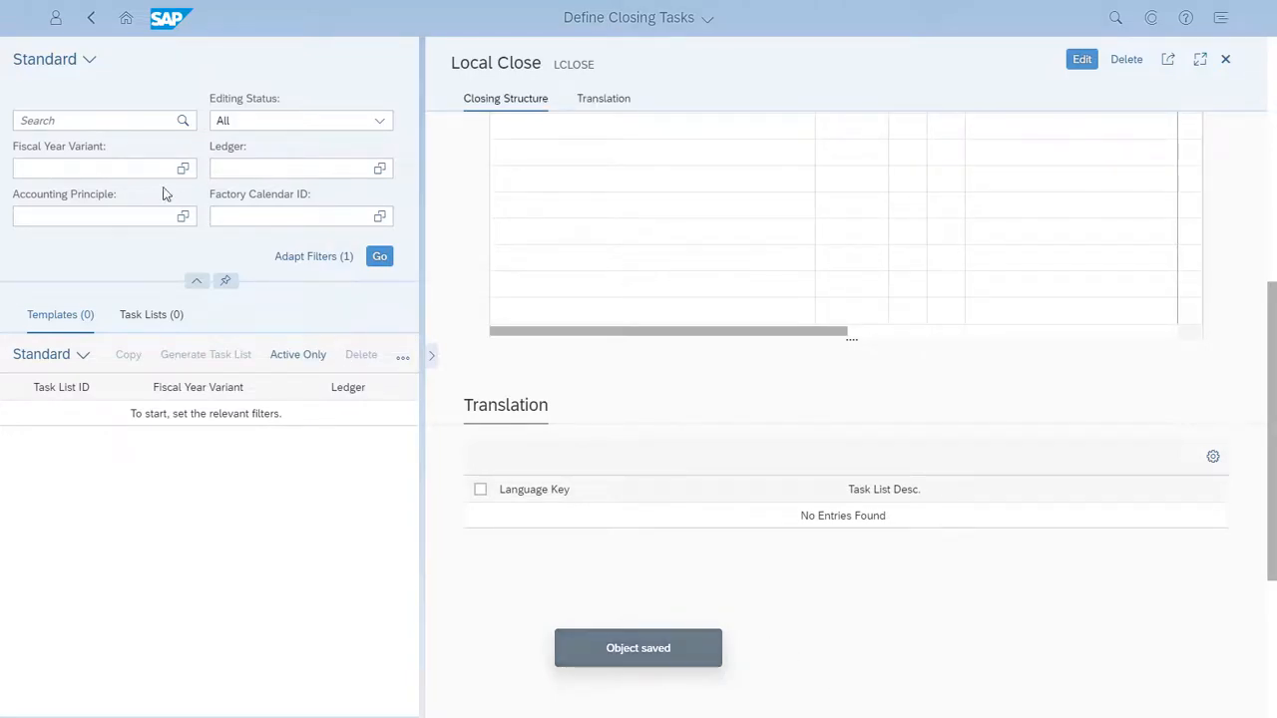
Search the closing templates for "Local Close" and select the LCLOSE template
click(30, 120)
text(Local Close)
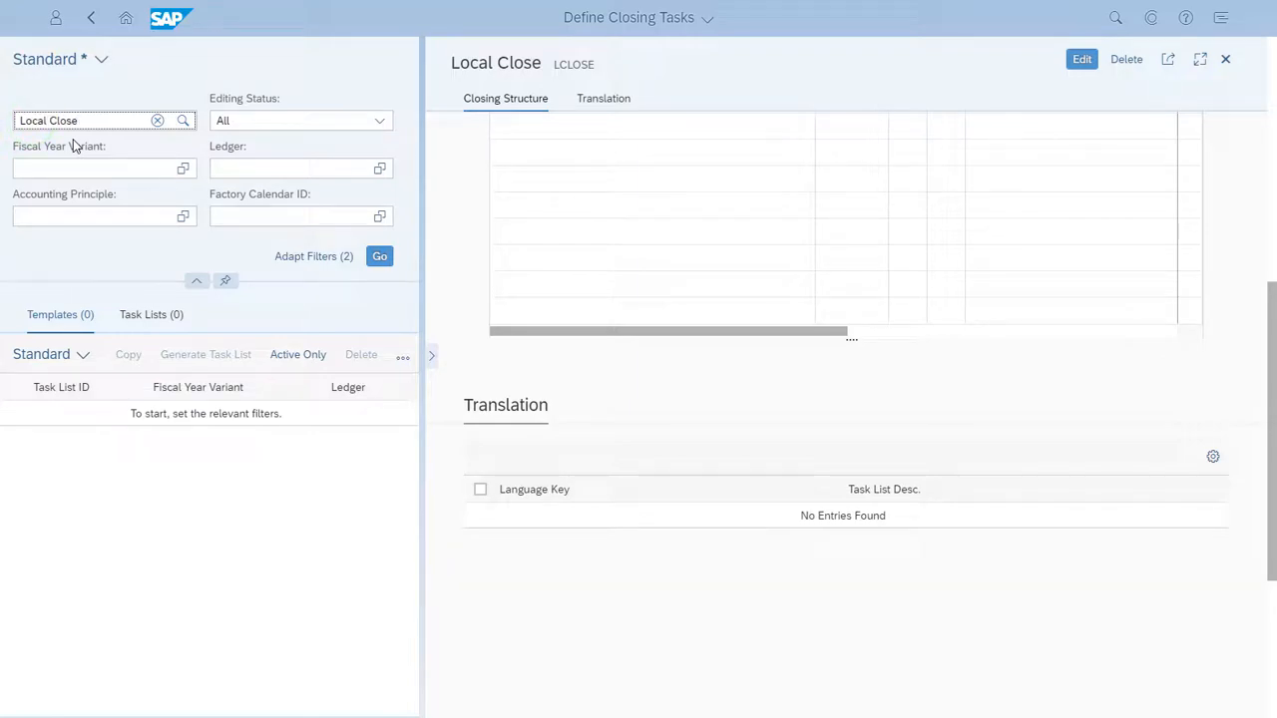
click(380, 259)
click(15, 427)
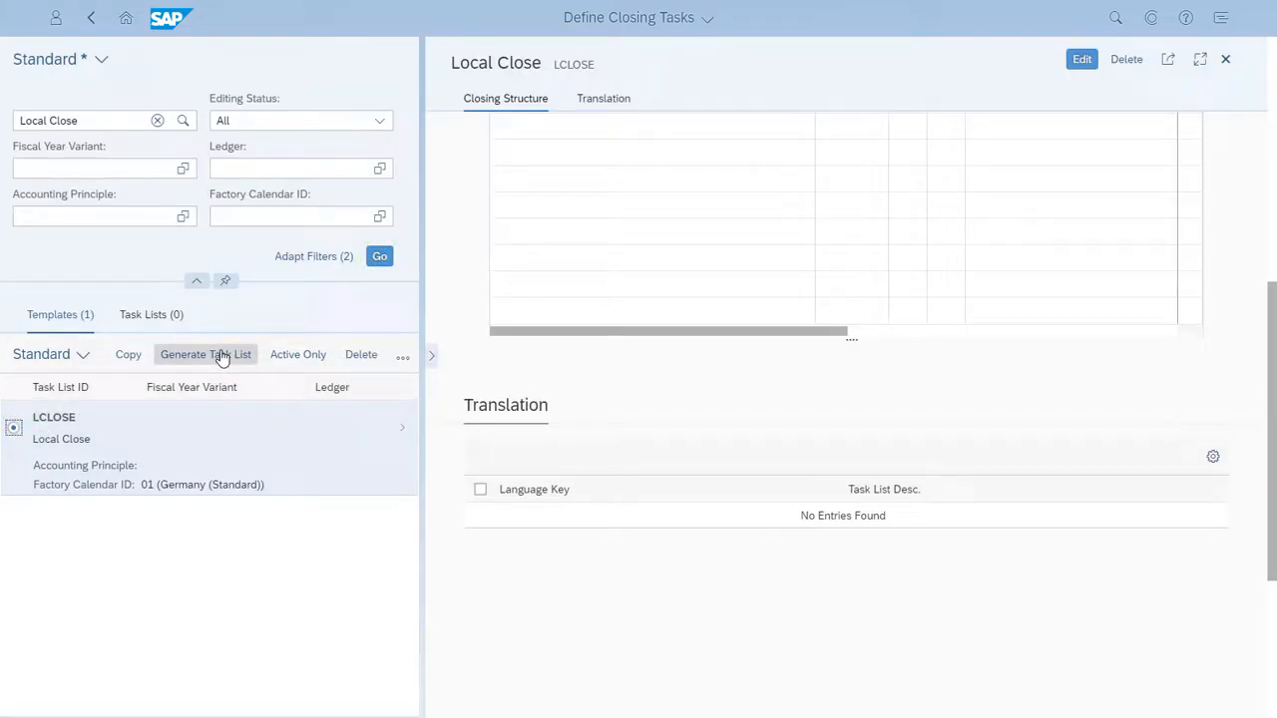
Start generating a task list from the LCLOSE template with key date 11/30/2018, fiscal year 2018 and posting period 11
click(221, 357)
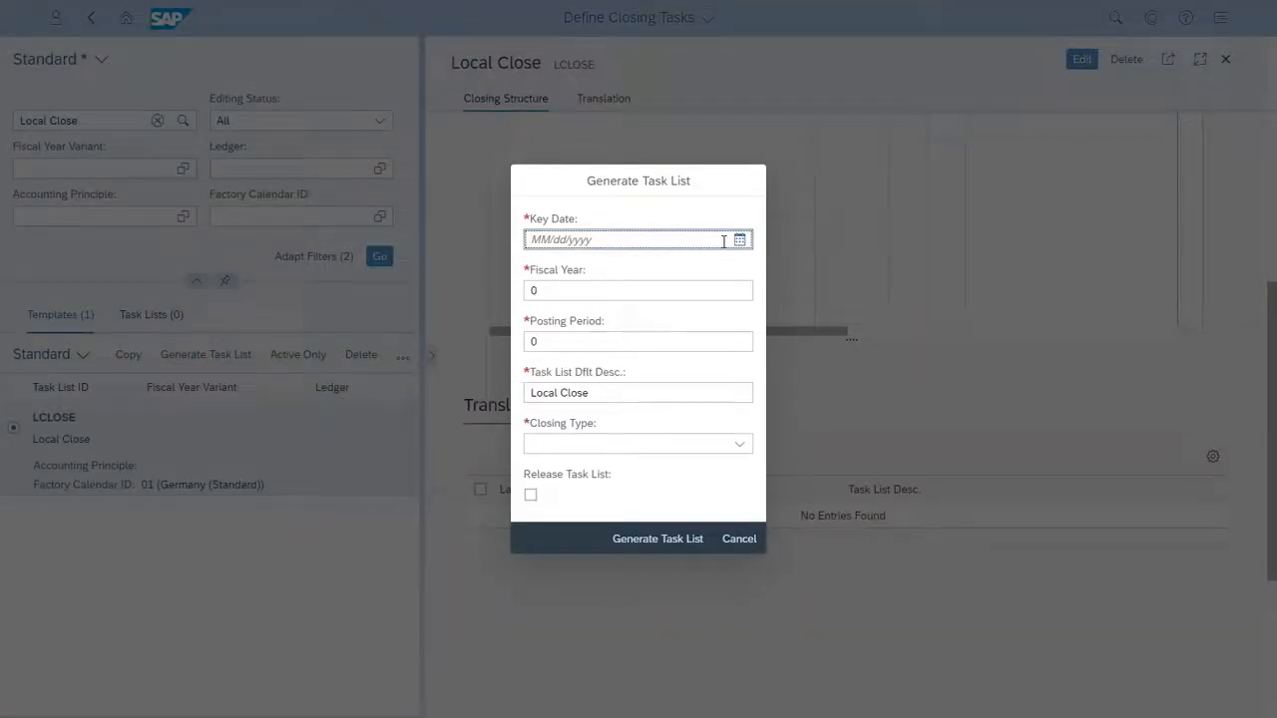
click(739, 243)
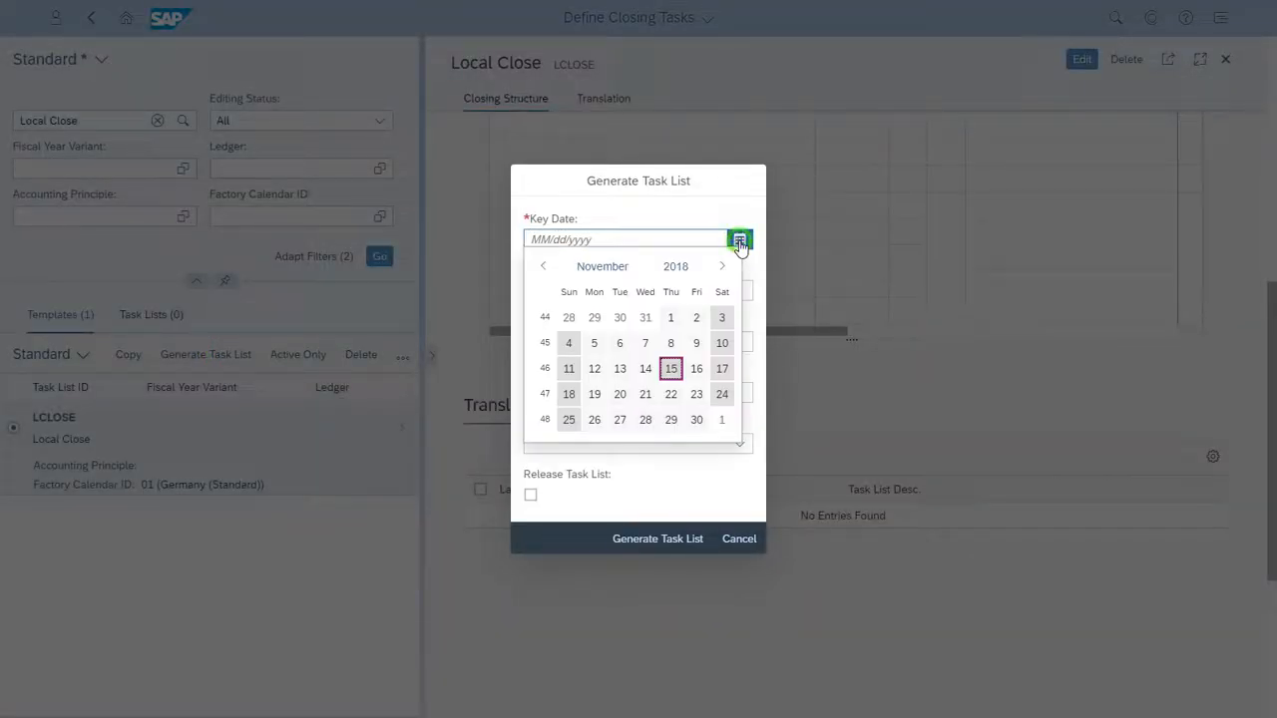
click(696, 420)
click(667, 294)
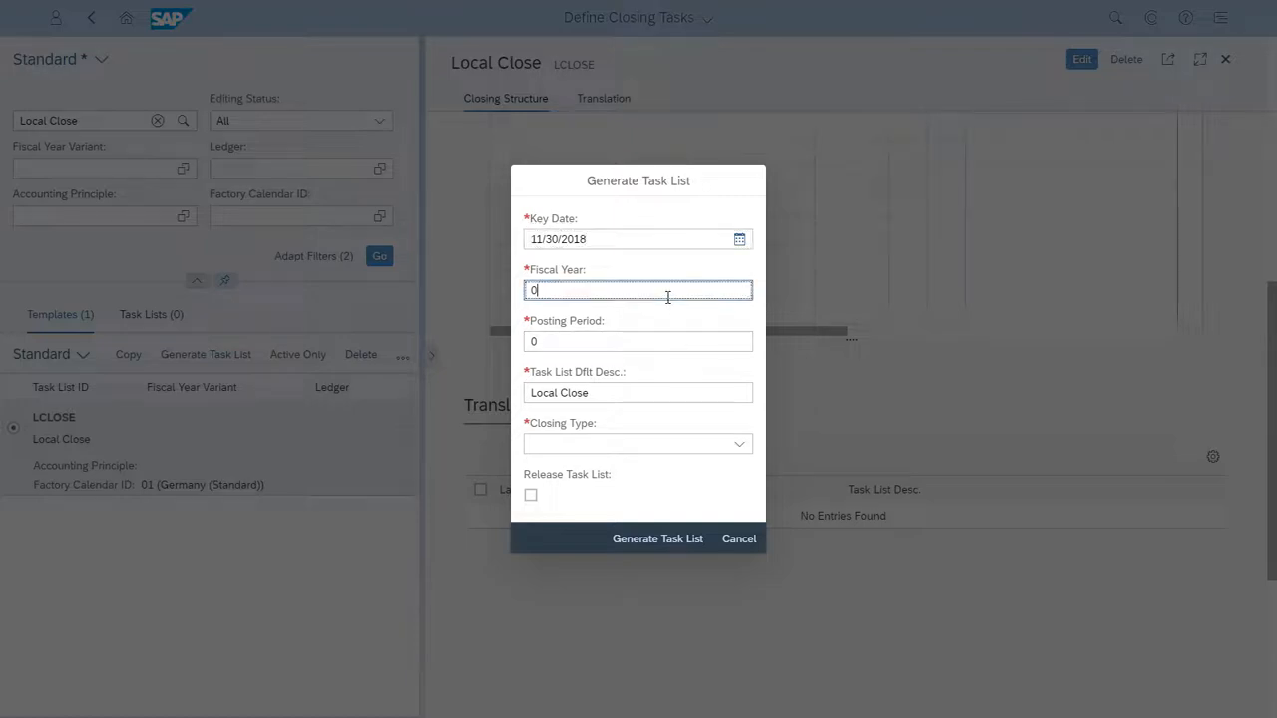
text(2018)
click(616, 342)
text(11)
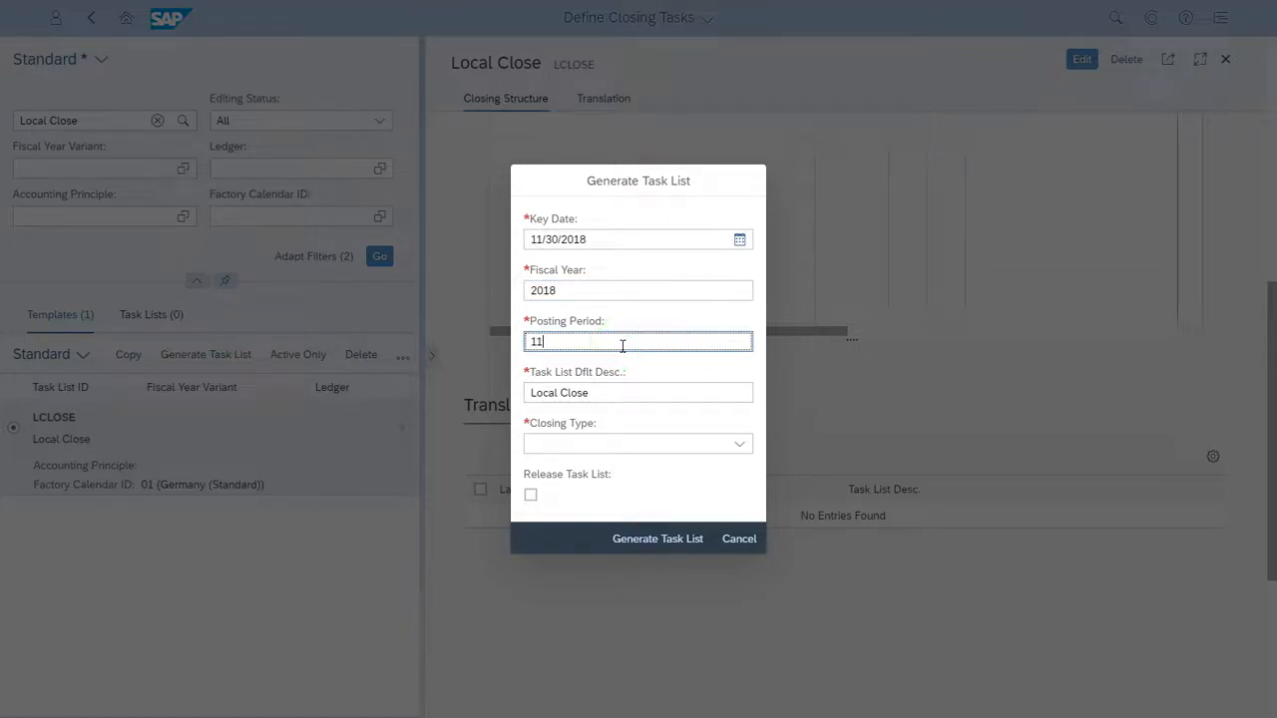
Set the task list description to Local Close November with closing type Month-End Closing, and mark it for release
click(615, 393)
text(November)
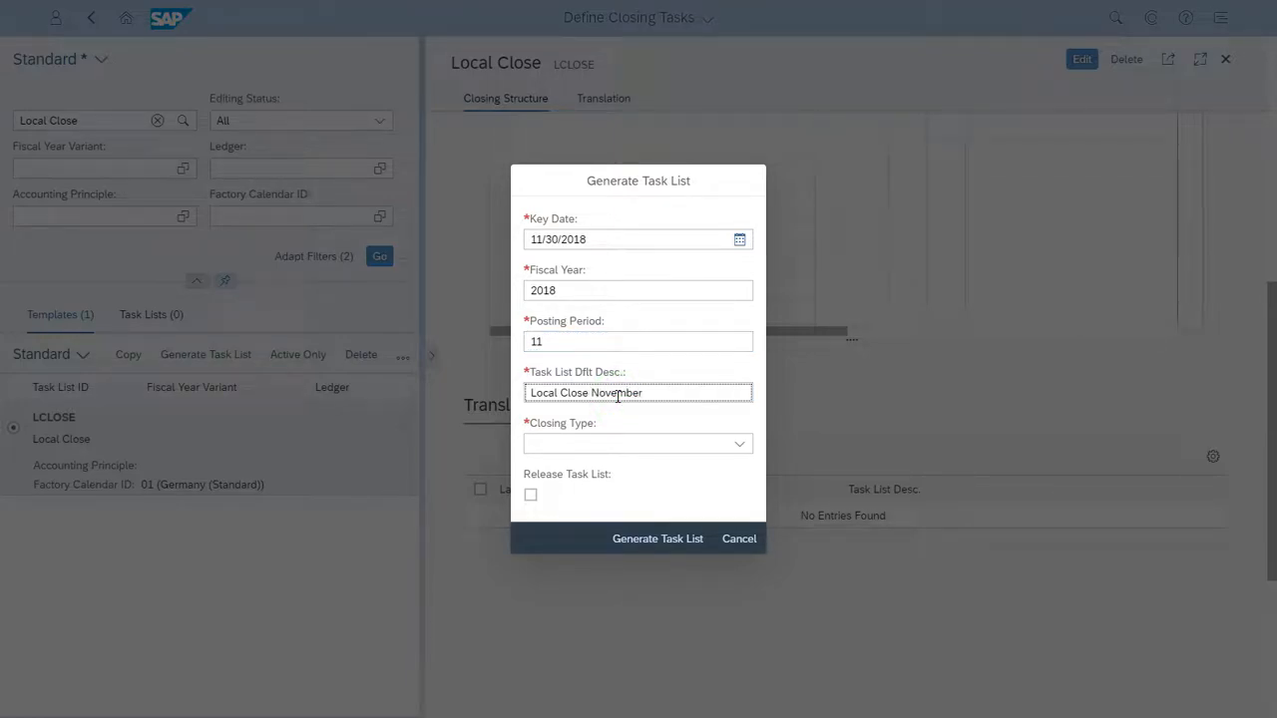
click(743, 445)
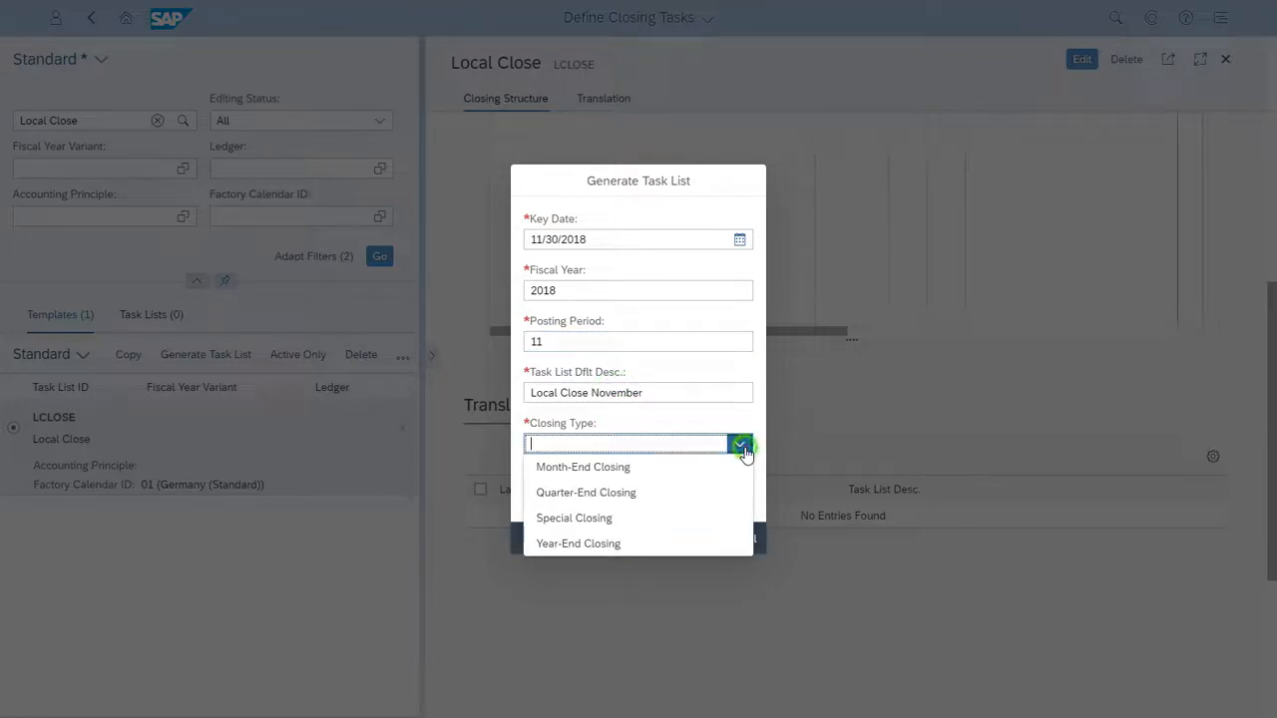
click(632, 469)
click(531, 497)
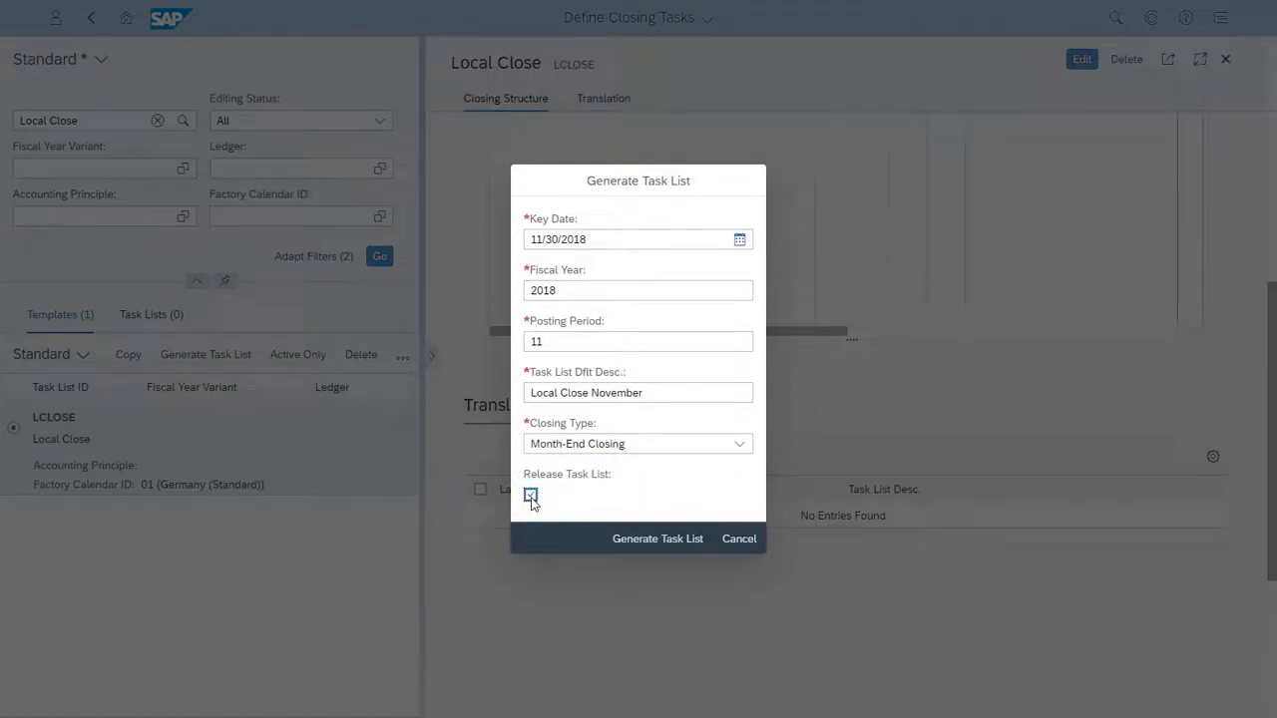
Generate the task list, refresh the Local Close search and show the matching task lists
click(642, 539)
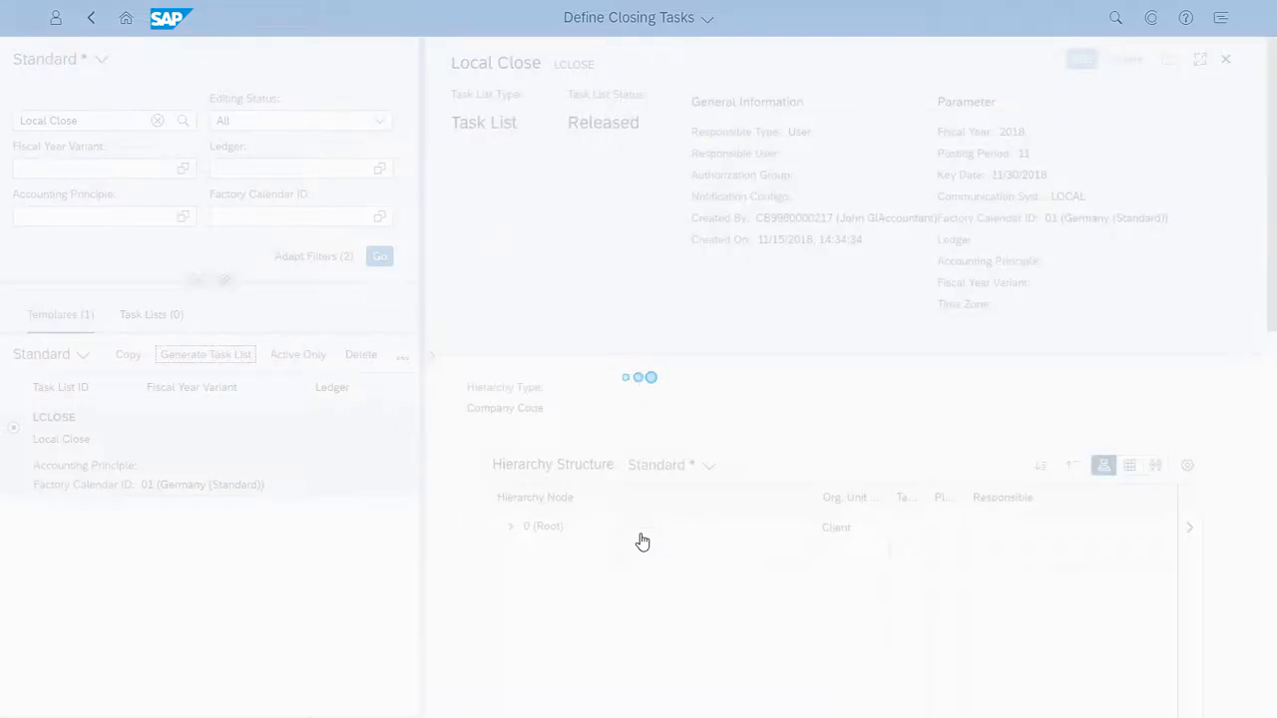
click(379, 256)
click(152, 315)
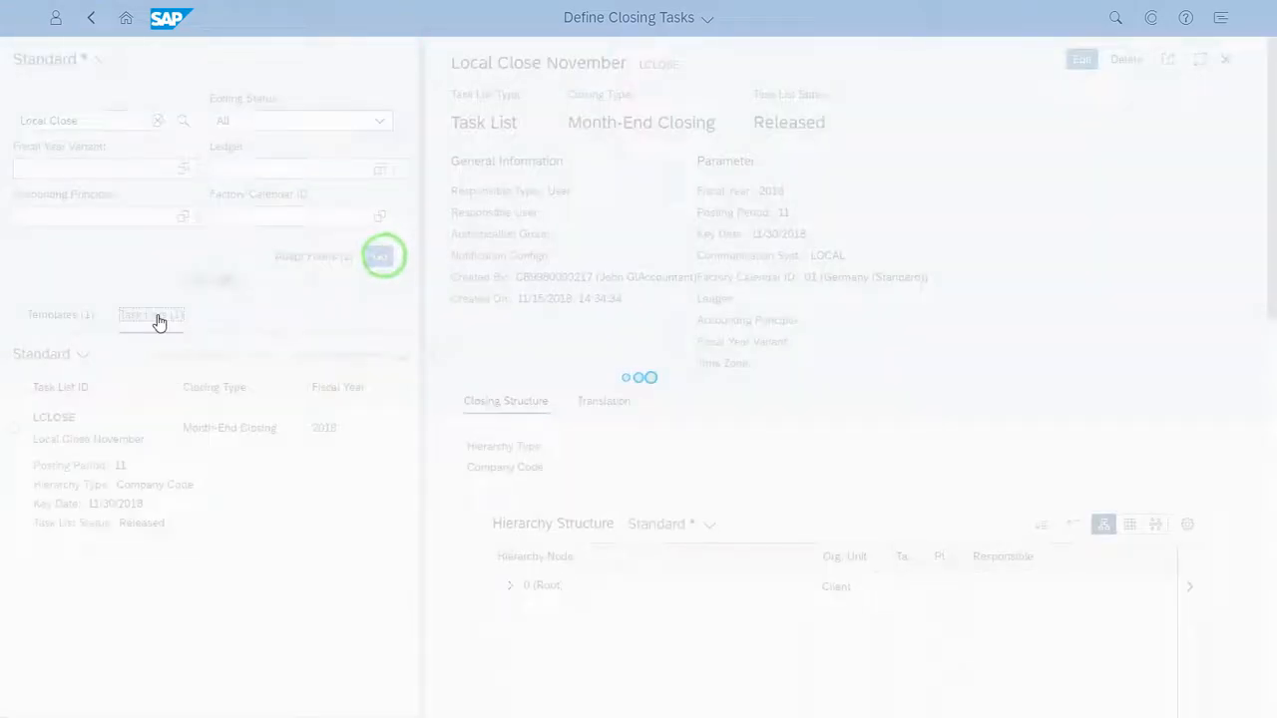